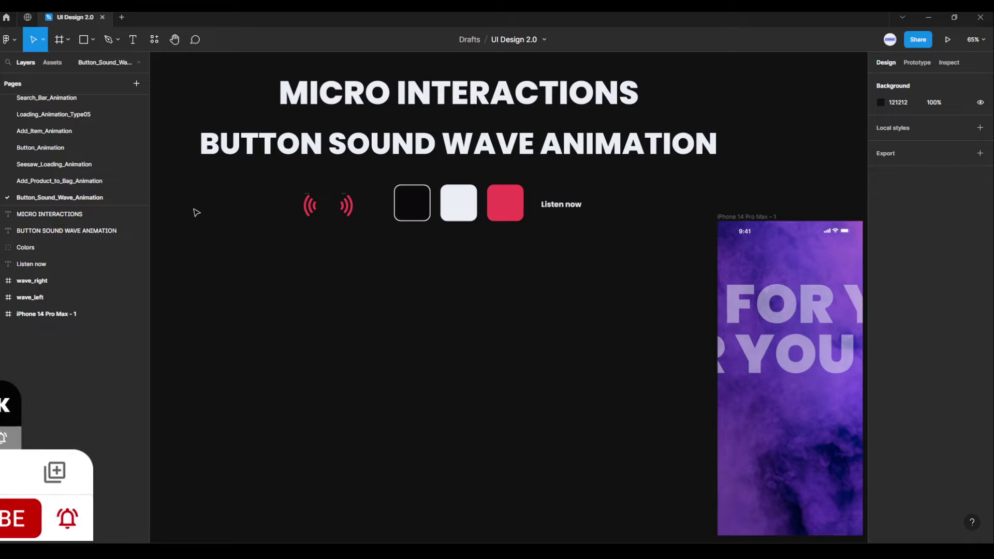
- Draw a white 390 × 80 frame and centre it beneath the colour swatches
click(68, 40)
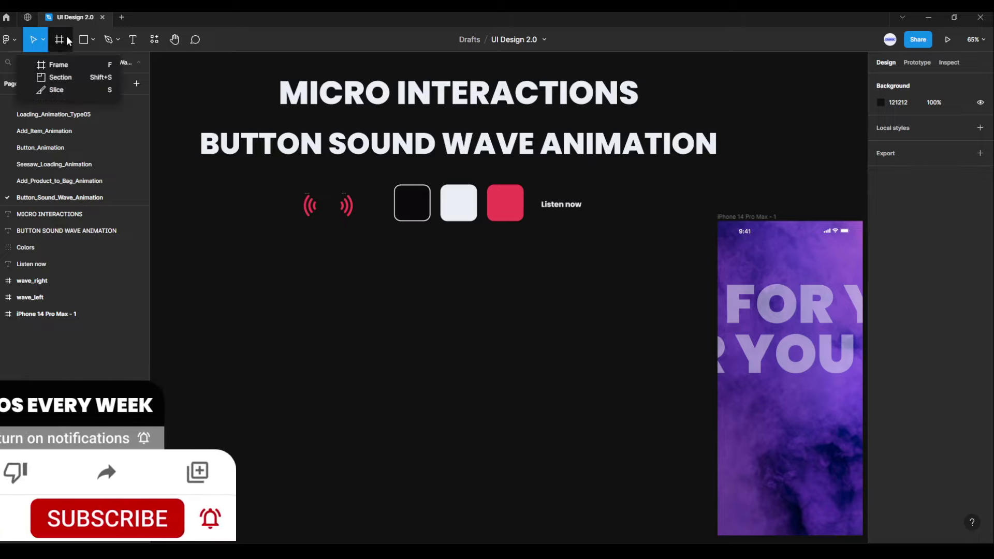
click(57, 64)
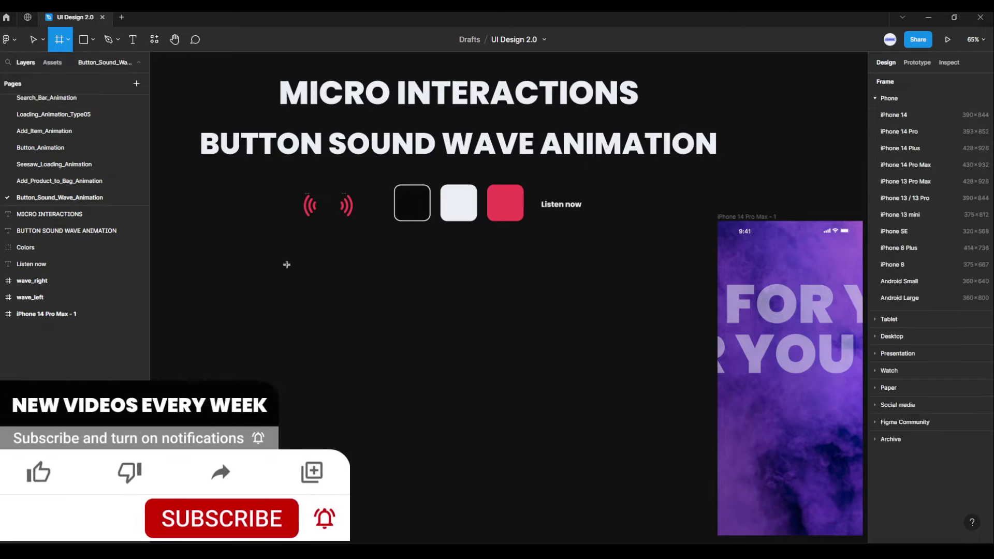
drag(347, 313, 473, 361)
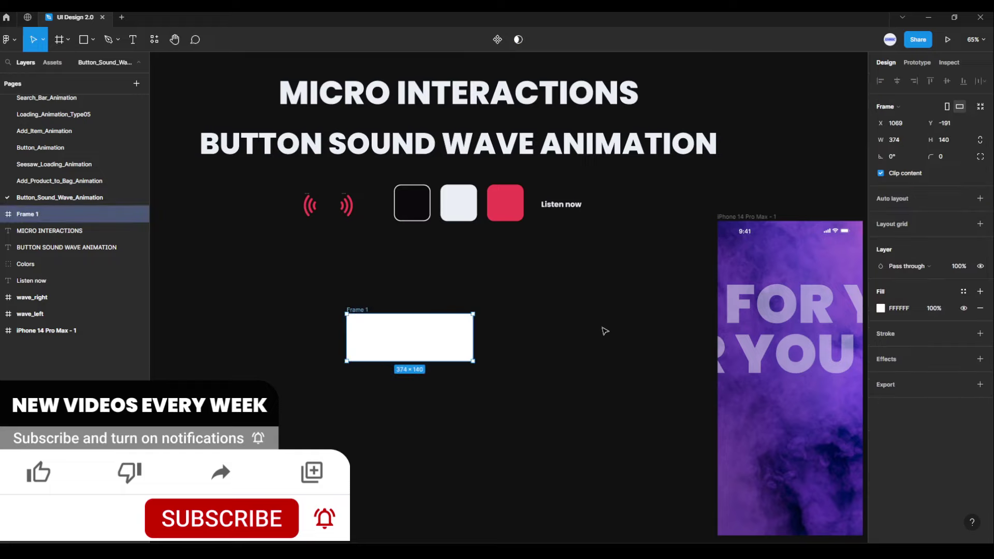
click(912, 143)
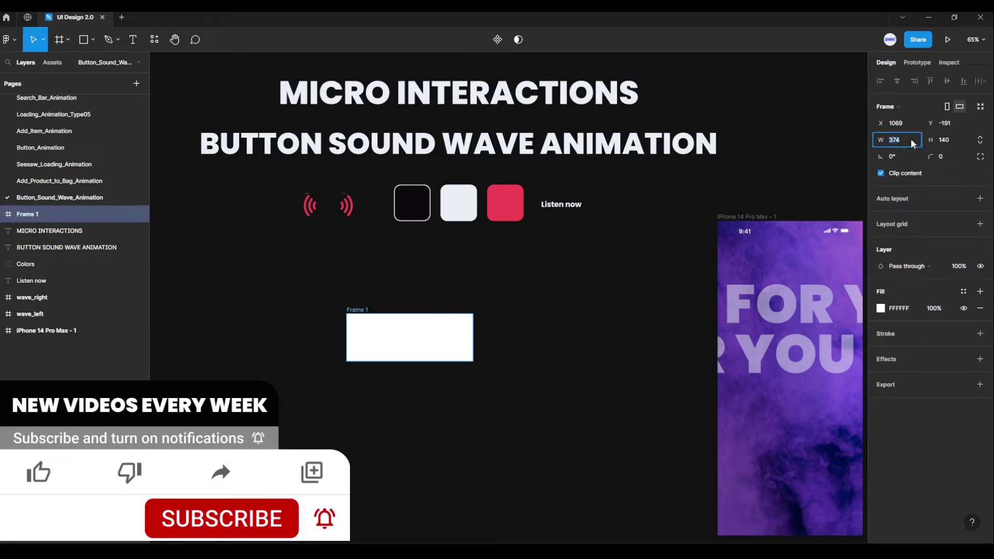
text(390)
key(Return)
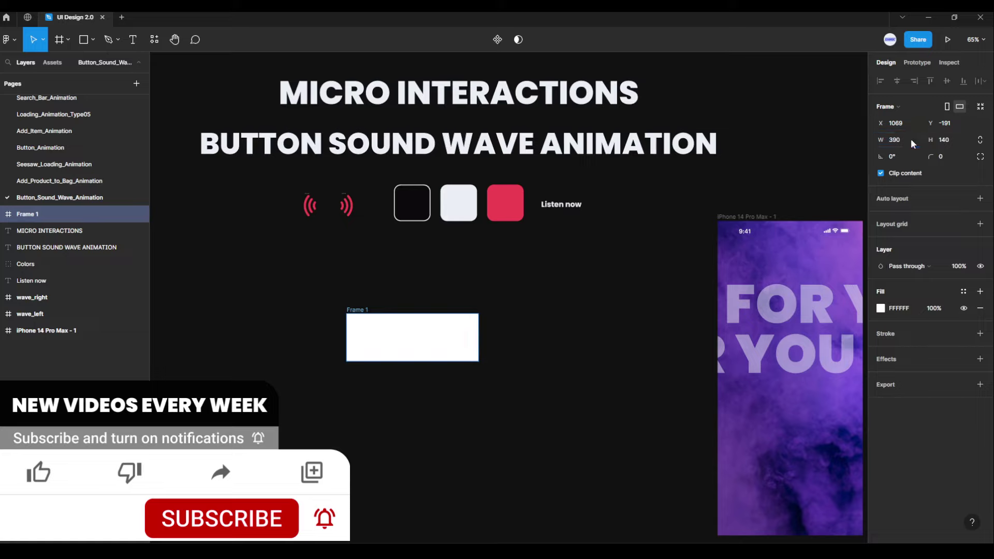
click(958, 141)
text(80)
key(Return)
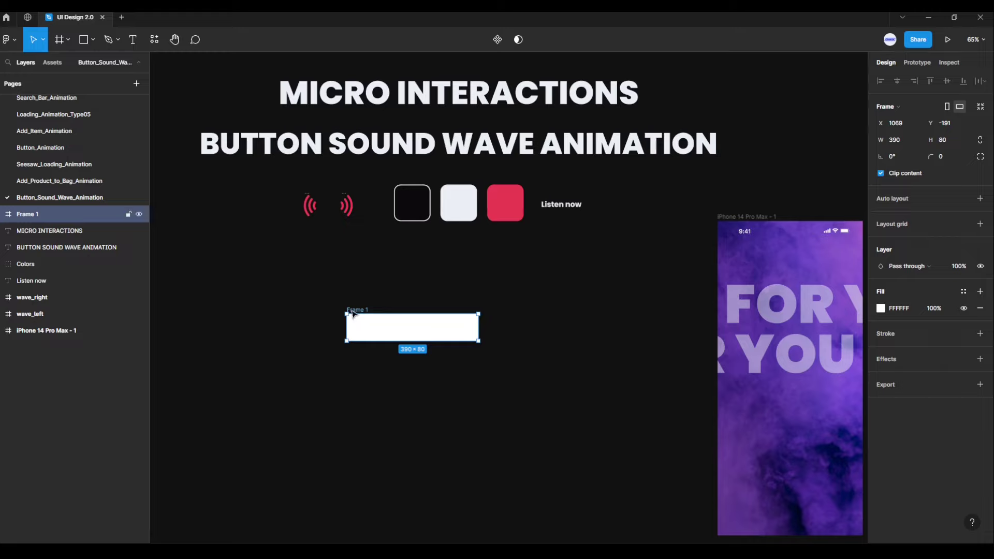
drag(356, 312, 402, 312)
click(524, 417)
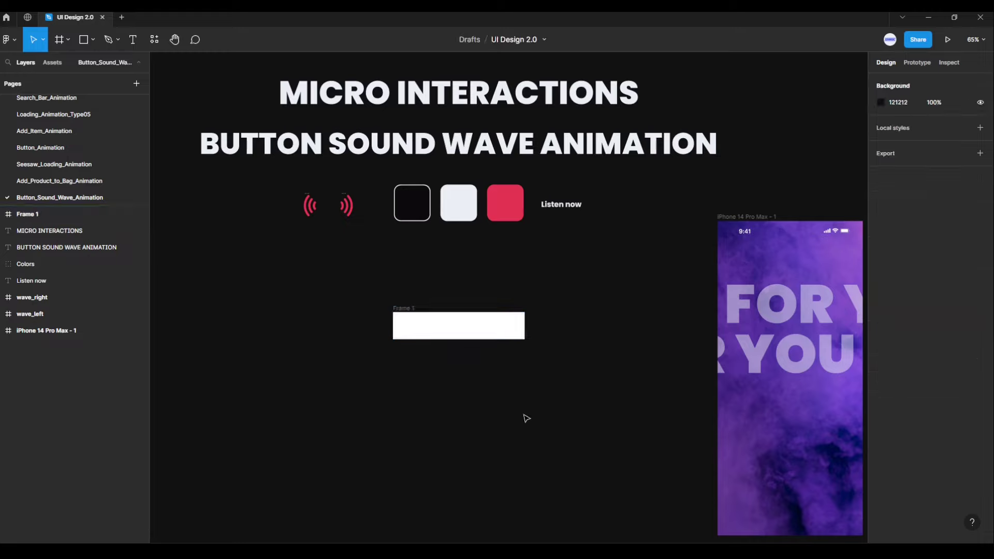
- Draw a second frame below Frame 1 sized 270 × 64
click(65, 43)
click(64, 63)
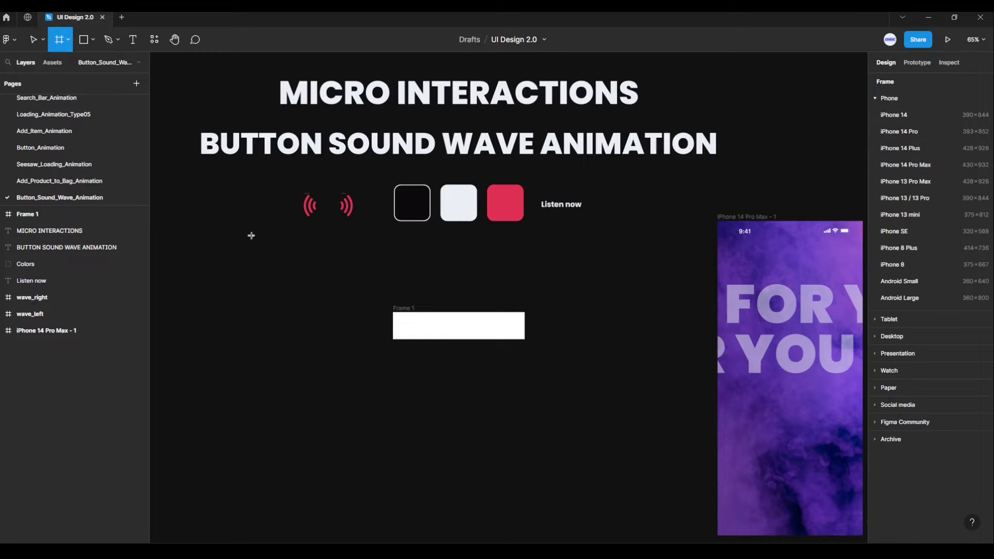
drag(423, 377, 516, 398)
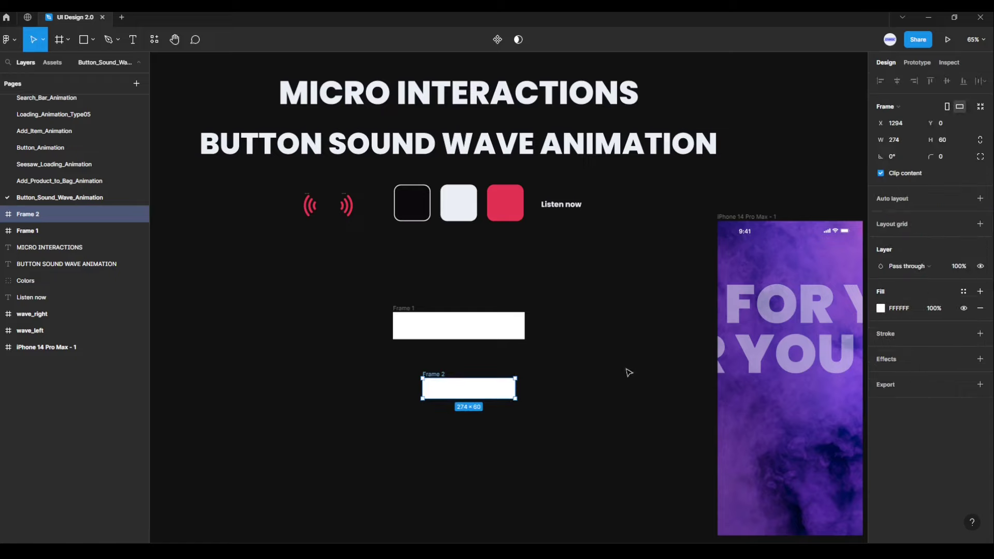
click(907, 143)
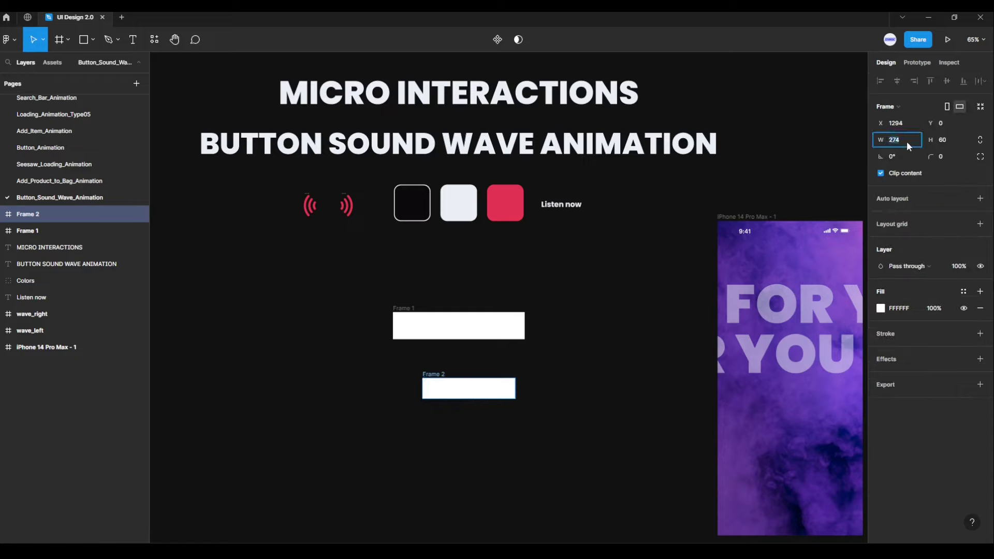
text(270)
key(Return)
text(4)
key(Return)
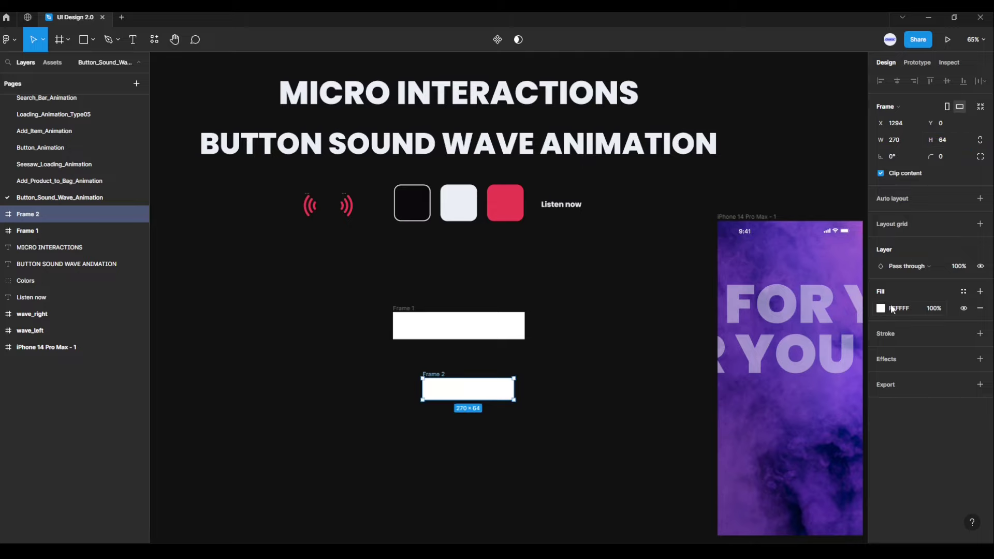
- Fill Frame 2 with the red swatch colour EF4254 using the eyedropper
click(881, 309)
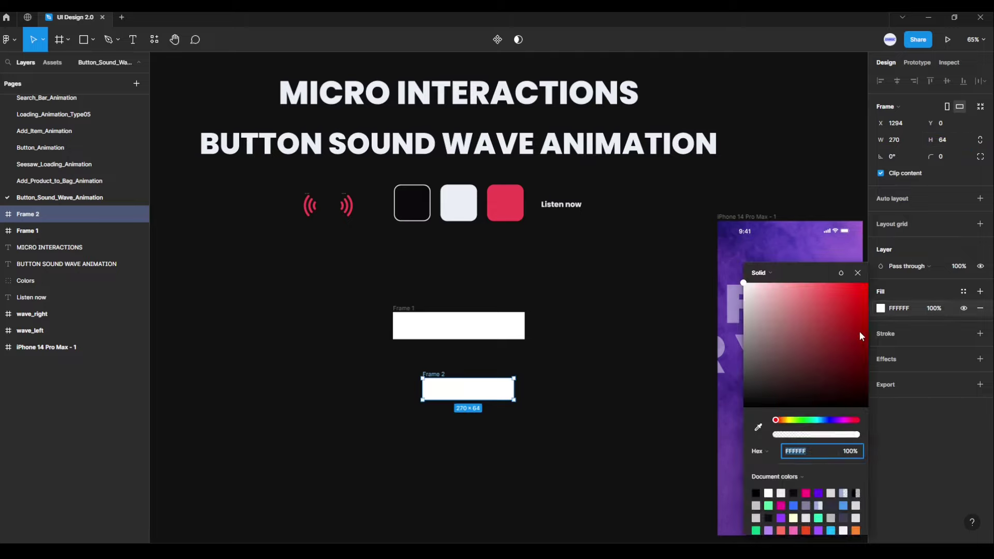
click(758, 428)
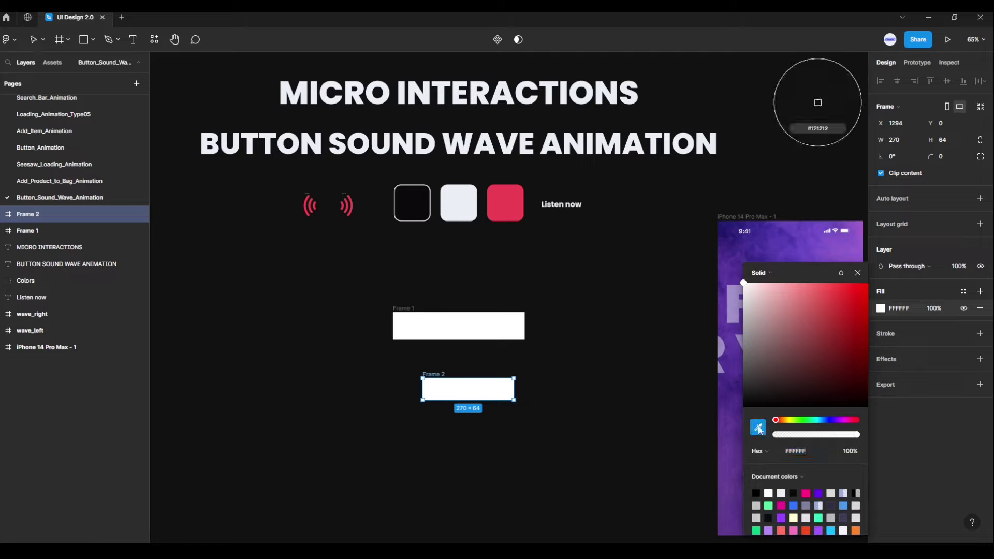
click(512, 202)
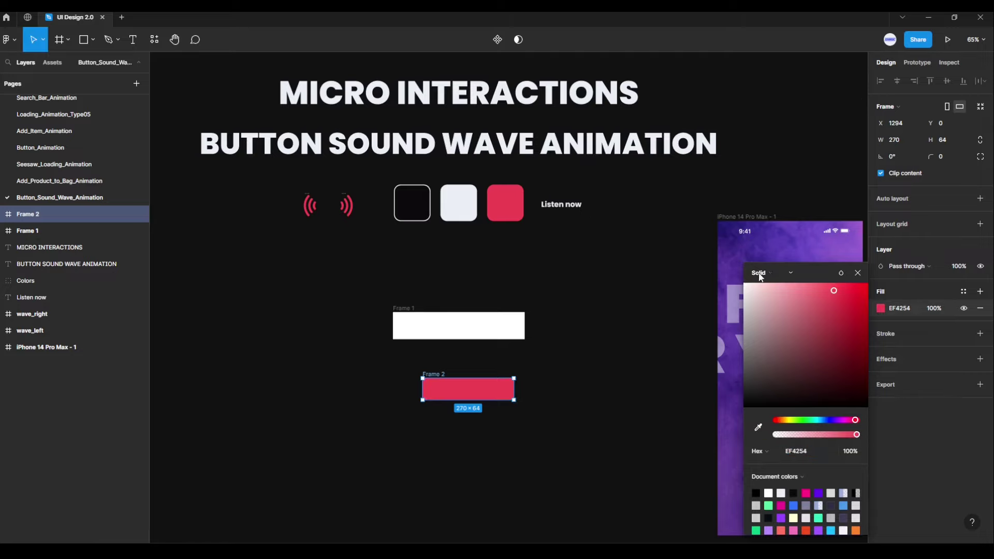
click(857, 273)
click(951, 156)
text(20)
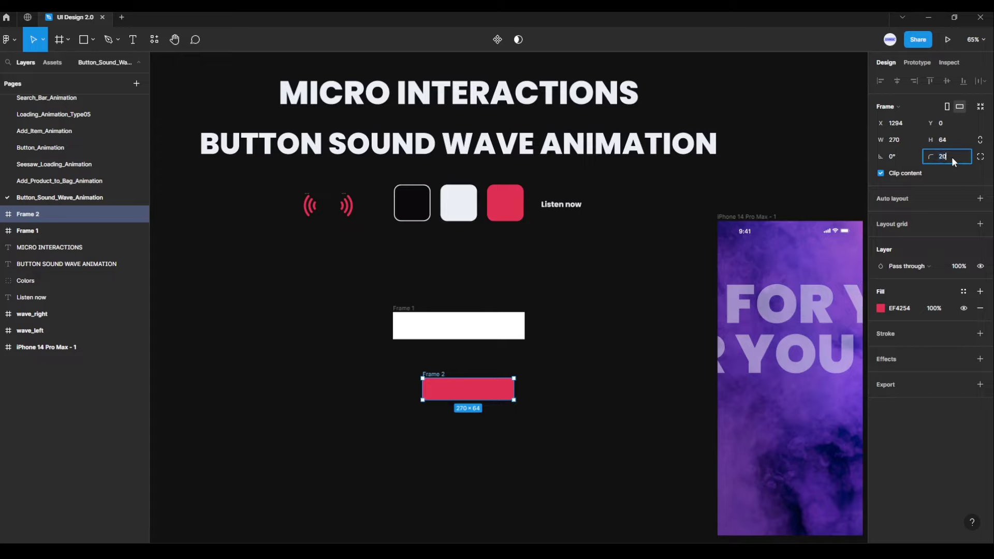
- Give Frame 2 20 px corner radius with 60% corner smoothing
click(980, 157)
click(980, 174)
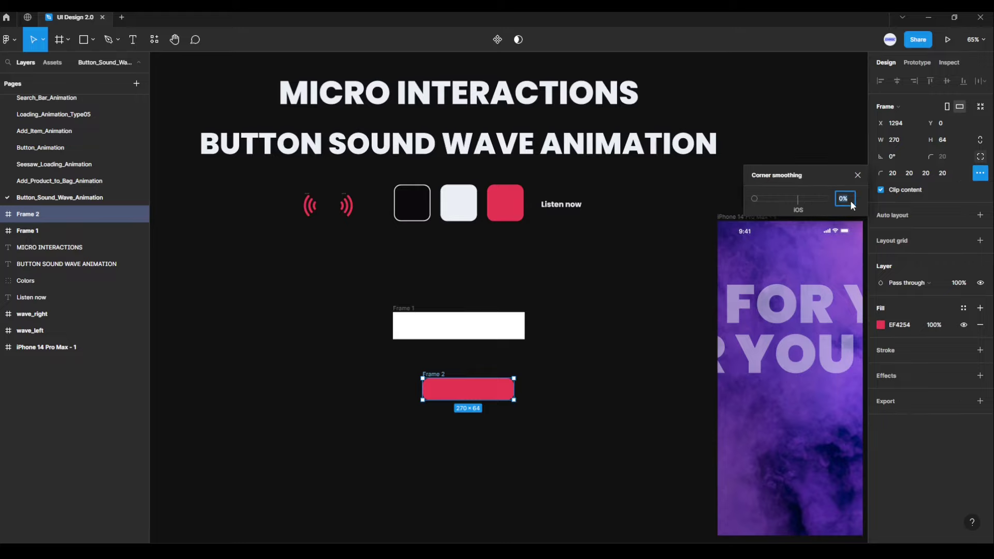
text(60)
key(Return)
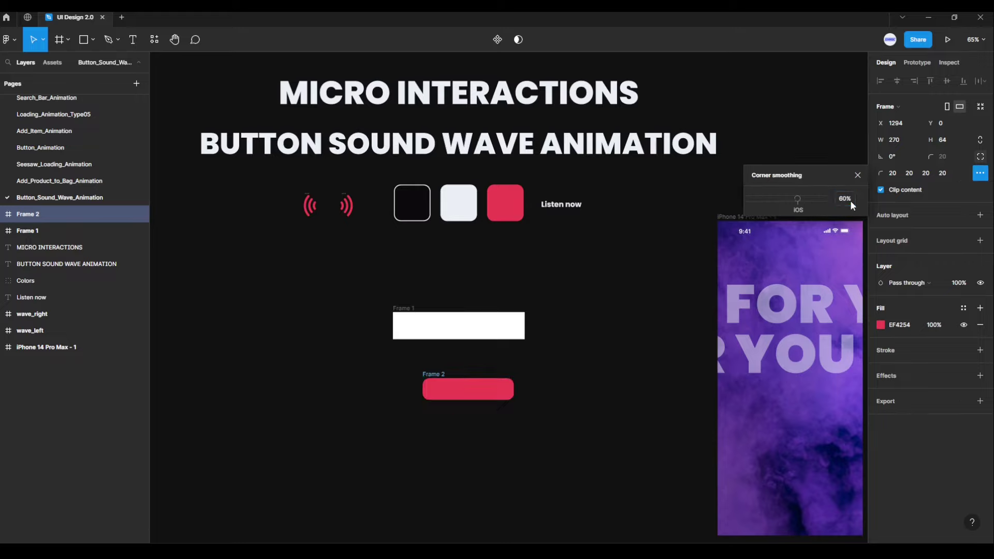
click(798, 200)
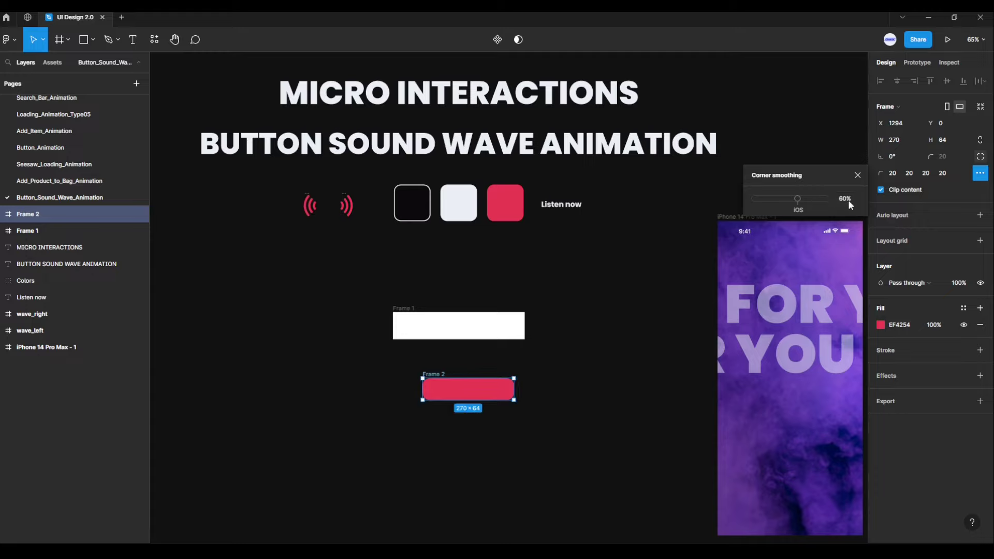
click(858, 176)
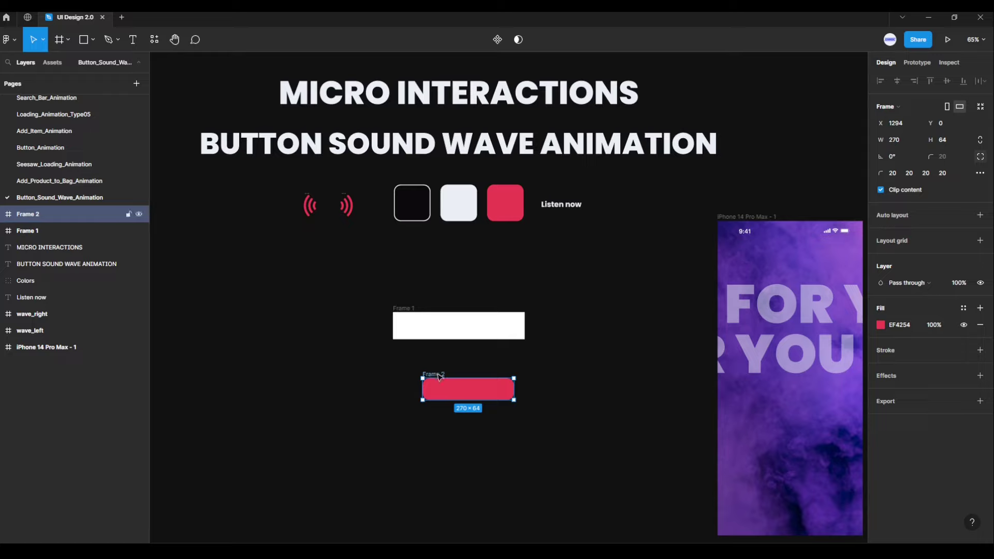
- Move Frame 2 up just below Frame 1
drag(439, 376, 425, 361)
scroll(425, 361, up, 3)
scroll(426, 360, up, 3)
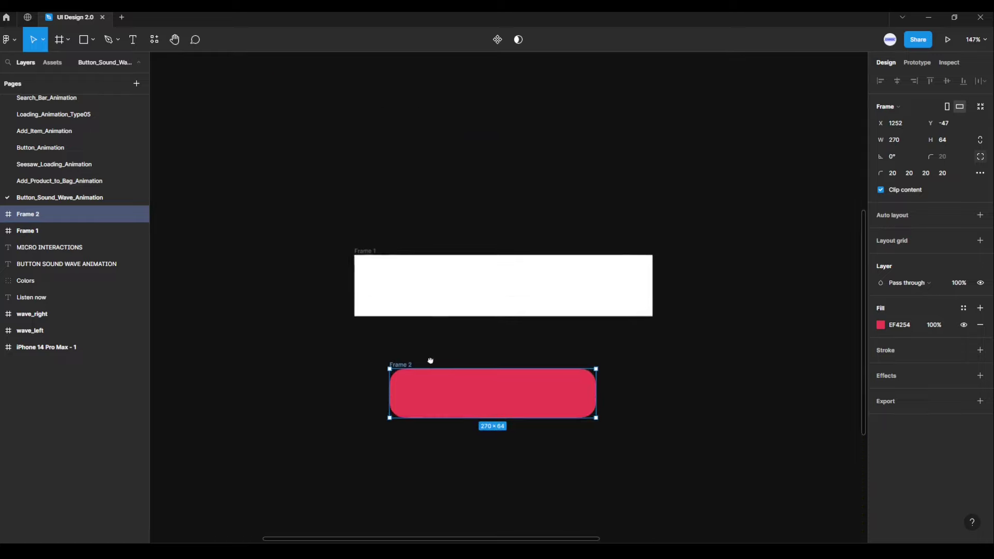
drag(430, 321, 429, 312)
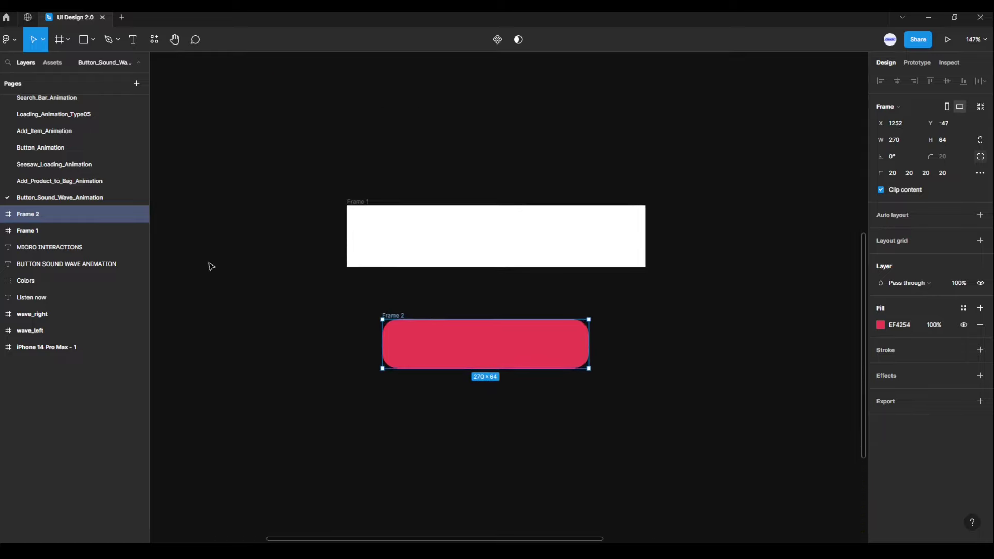
- Rename Frame 2 to 'button' and Frame 1 to 'back_button'
double_click(67, 217)
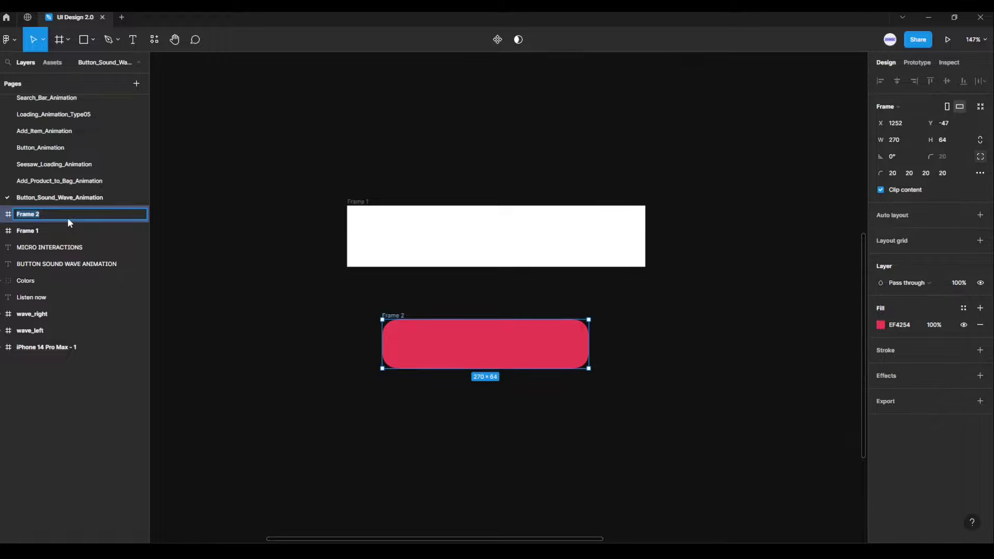
text(button)
key(Return)
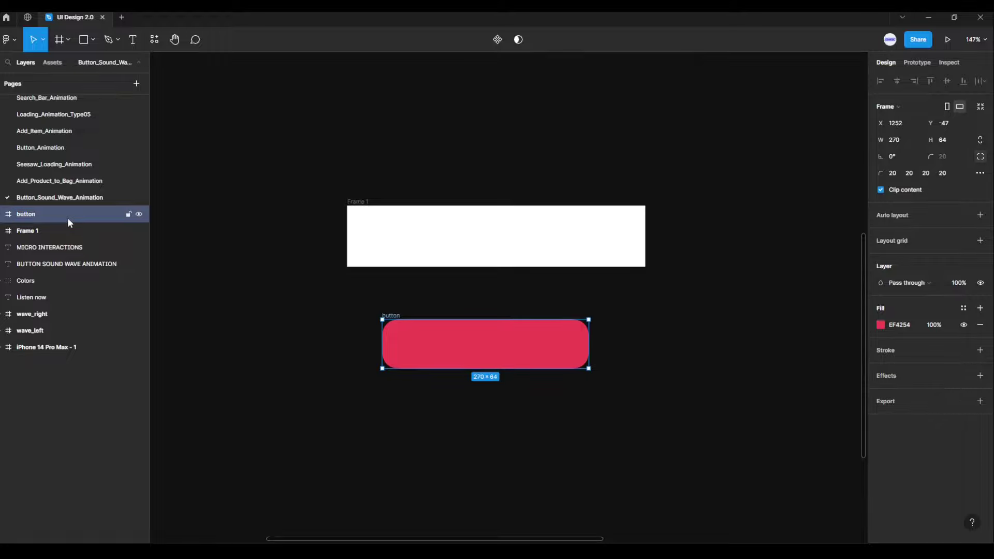
double_click(56, 231)
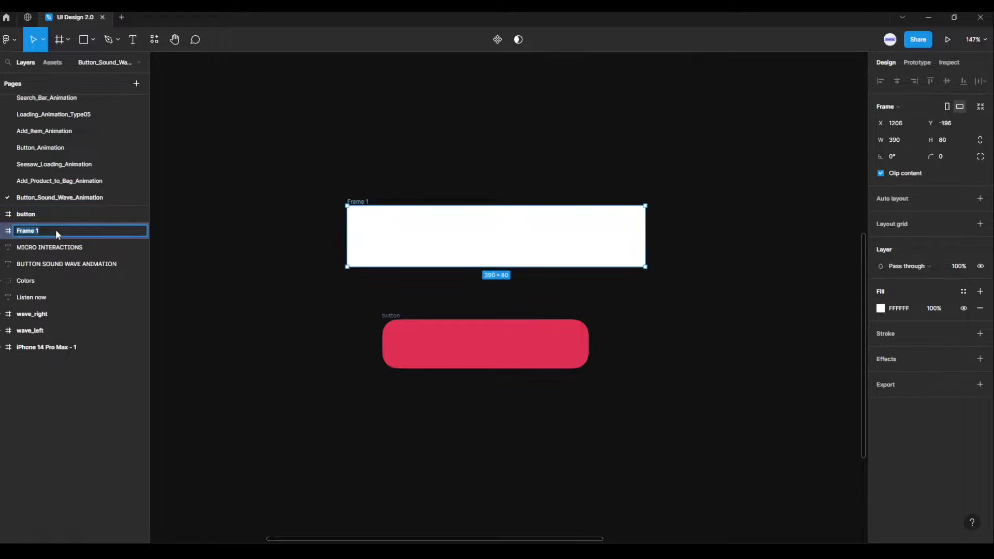
text(back_button)
key(Return)
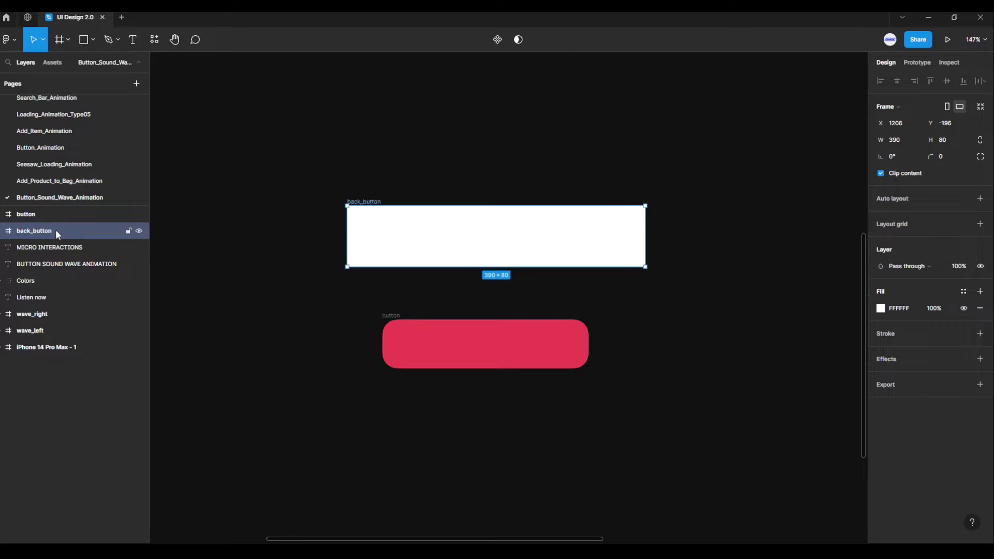
- Nest the red button inside back_button, centred horizontally and vertically
click(356, 303)
drag(388, 324, 404, 236)
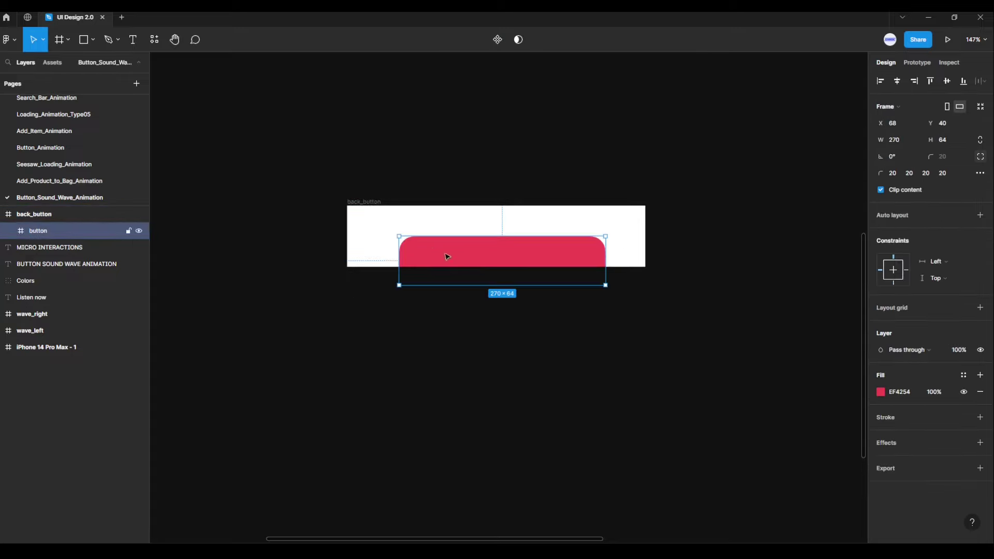
click(896, 82)
click(945, 81)
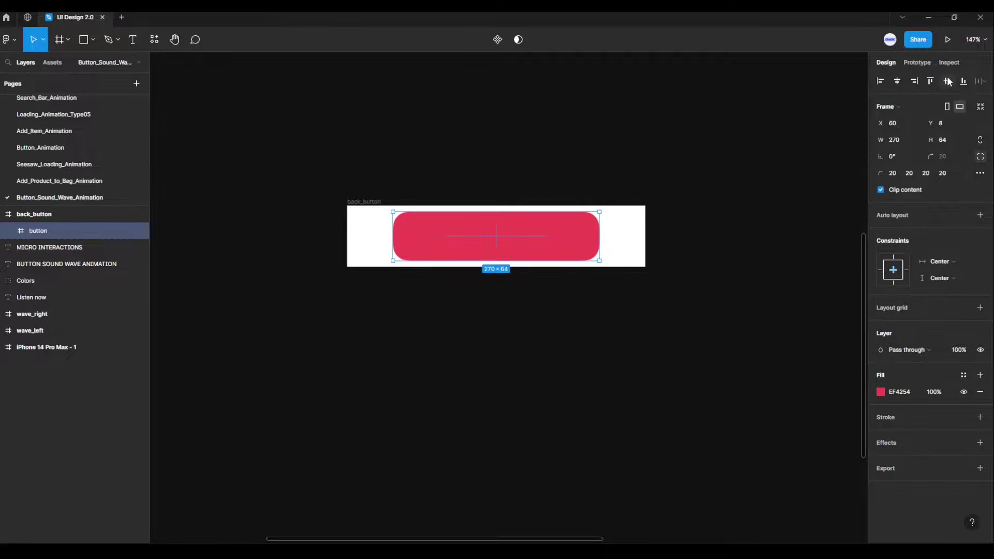
click(771, 195)
- Move back_button up, then put the Listen now text inside the red button, horizontally centred
scroll(734, 250, down, 3)
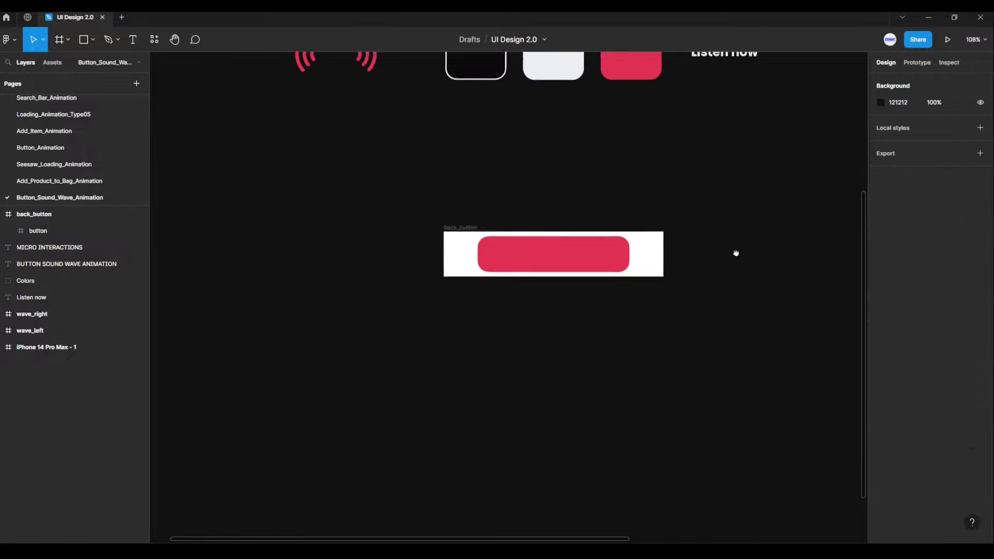
scroll(717, 293, up, 2)
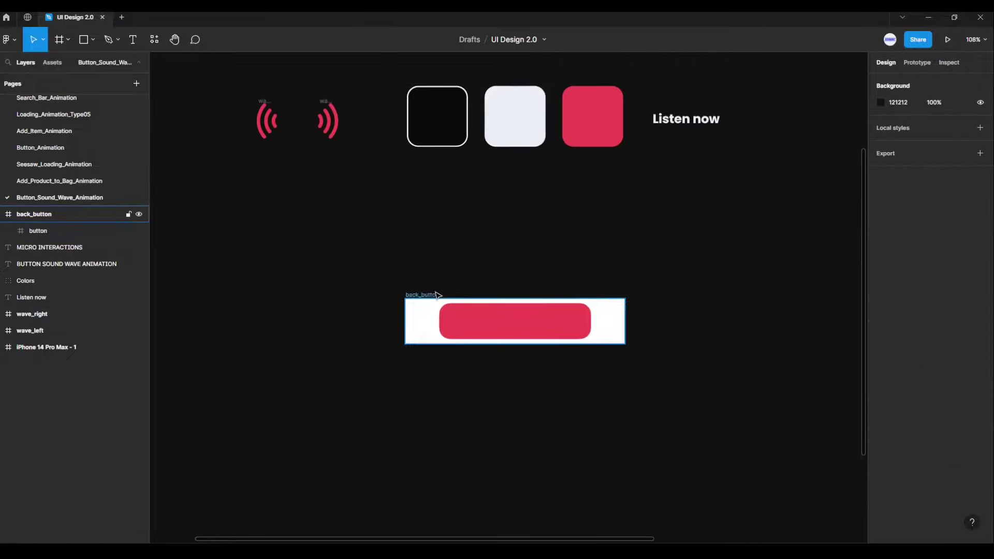
drag(443, 293, 434, 207)
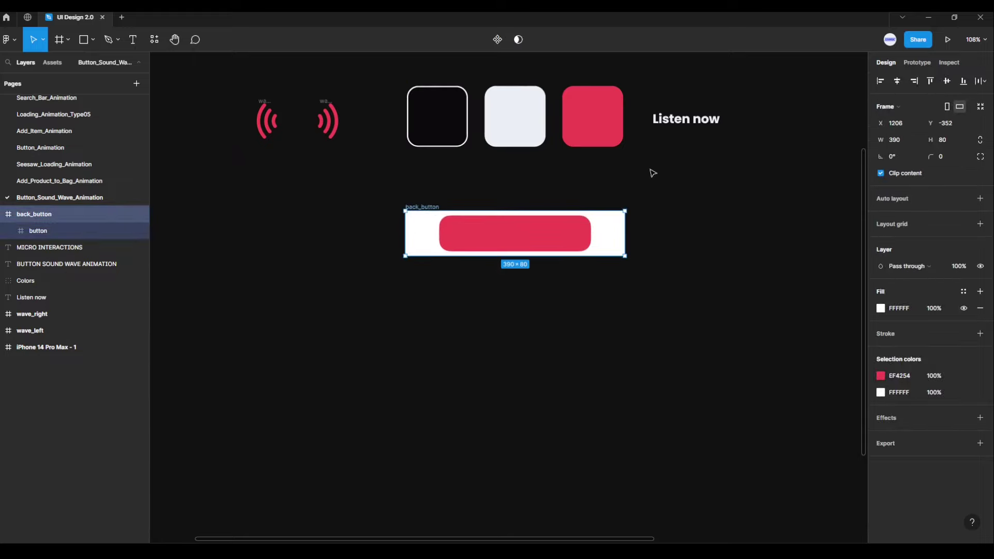
click(692, 123)
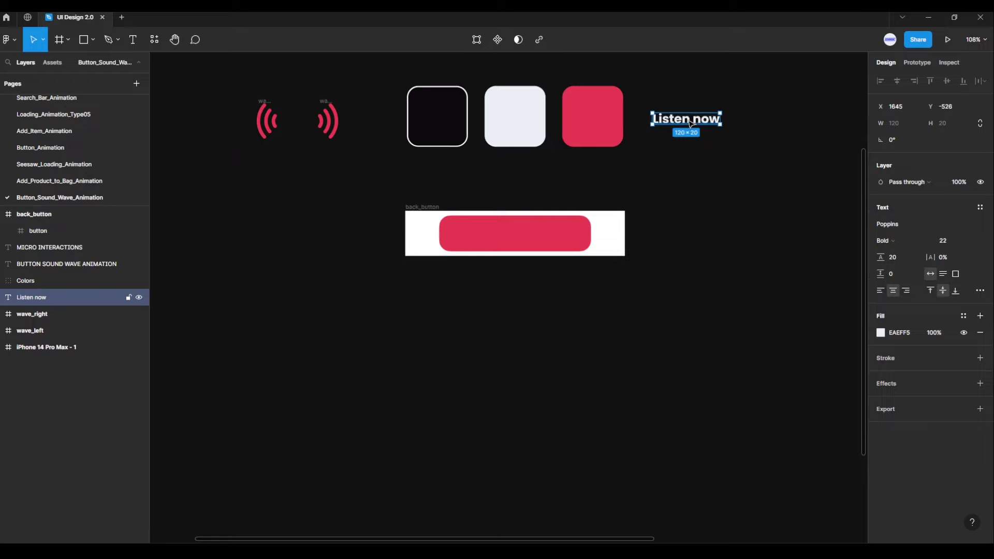
drag(689, 122, 524, 240)
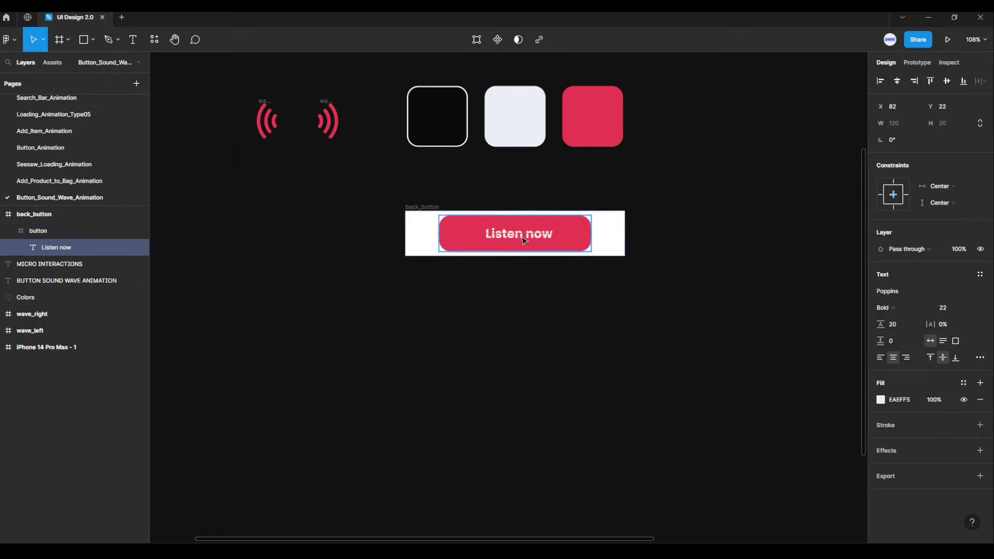
click(897, 83)
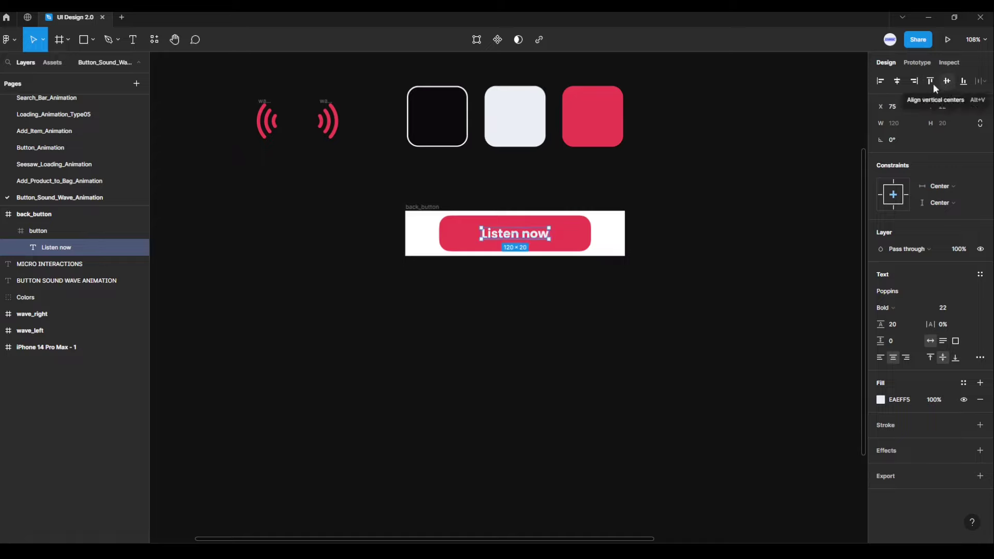
click(787, 188)
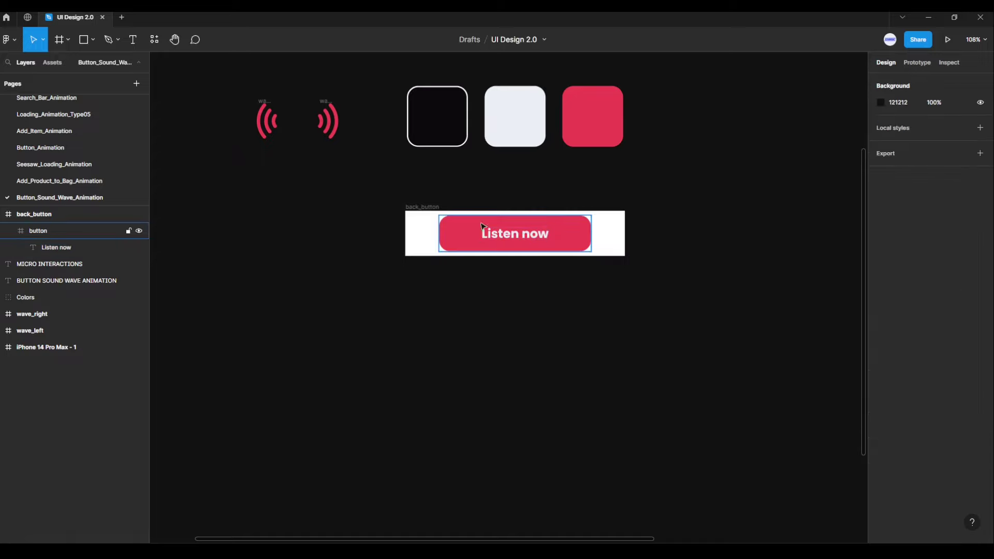
click(328, 105)
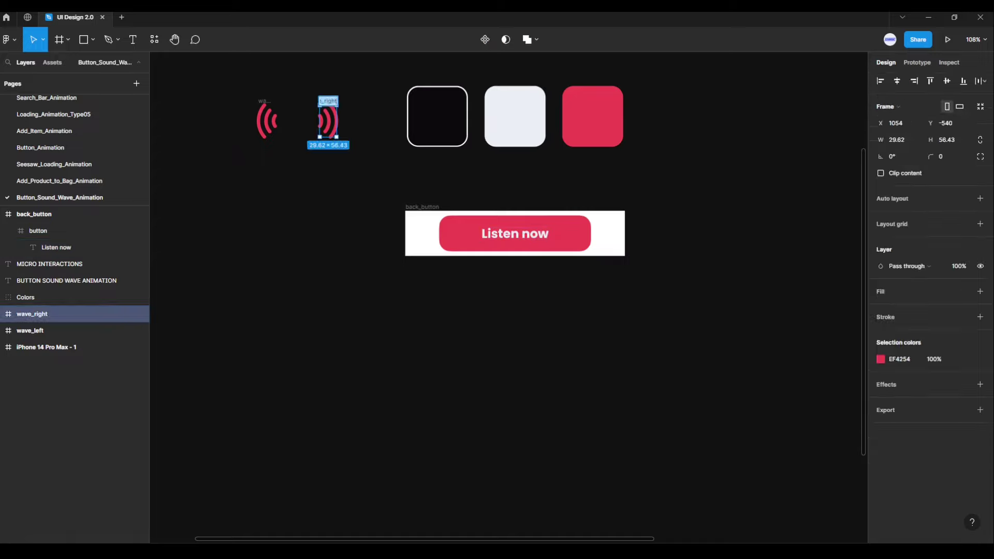
- Place wave_right inside back_button right of the button, vertically centred
click(357, 100)
mouse_move(327, 103)
mouse_down()
mouse_move(570, 202)
mouse_move(607, 228)
mouse_up()
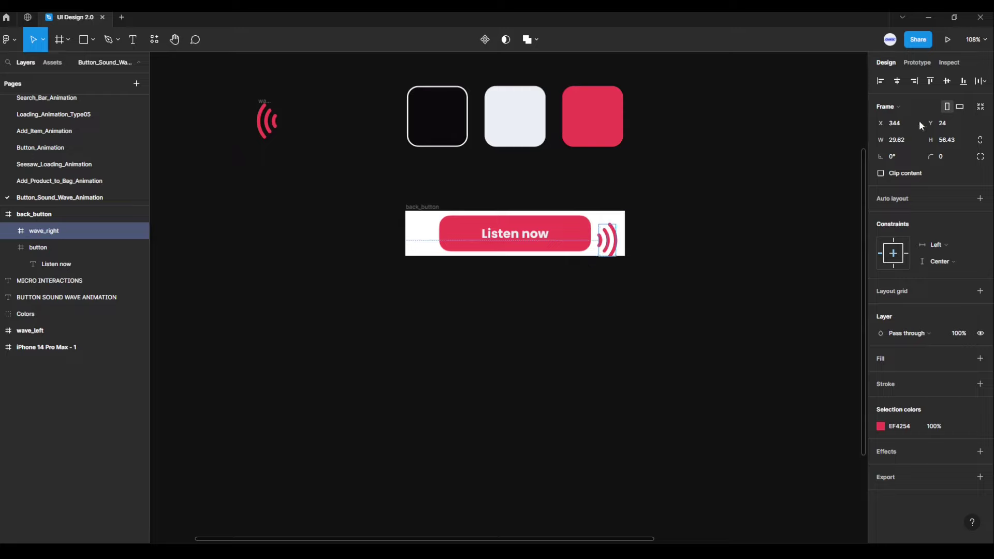
key(alt+v)
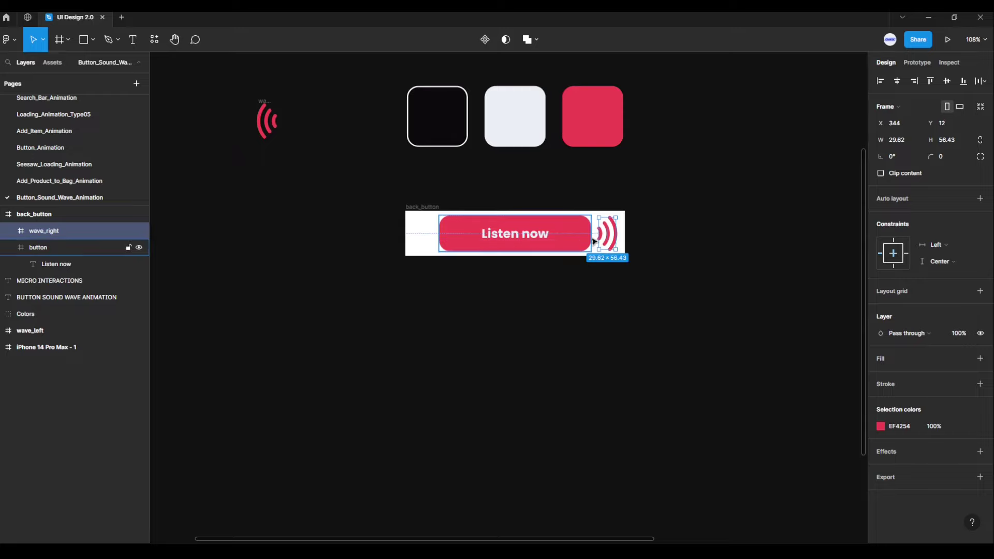
scroll(595, 246, up, 4)
scroll(578, 249, up, 1)
key(Right)
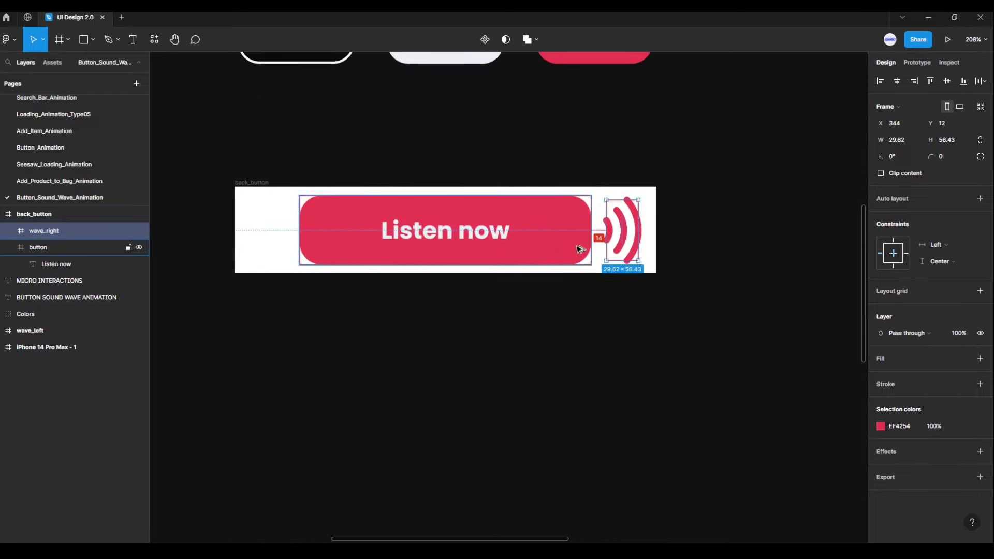
key(Right)
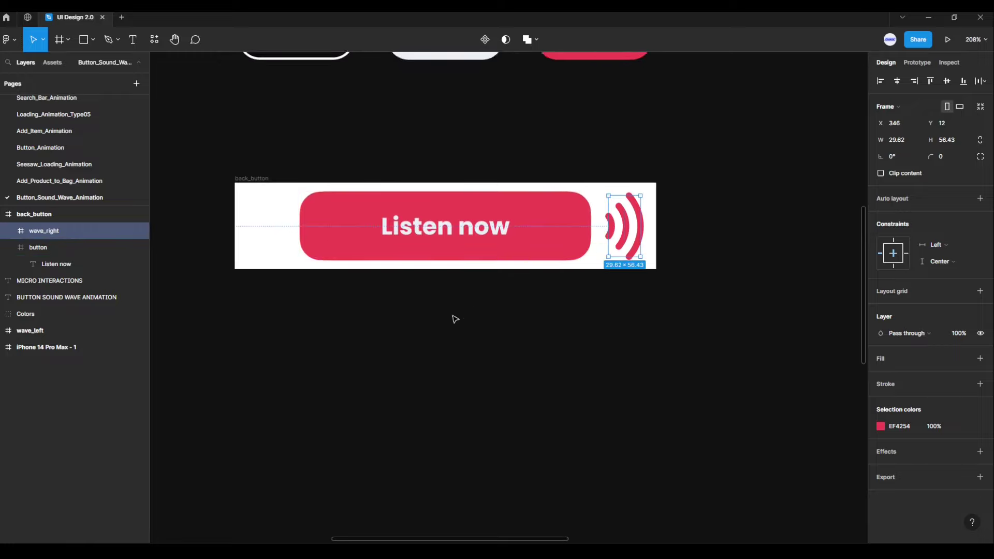
scroll(412, 326, down, 2)
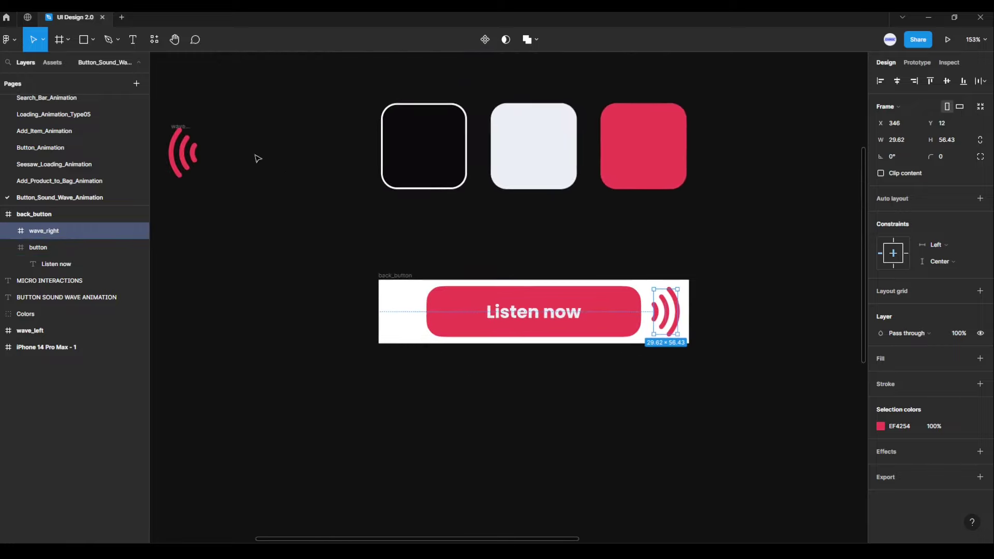
- Place wave_left left of the button at X 44, matching wave_right's gap
drag(182, 126, 401, 287)
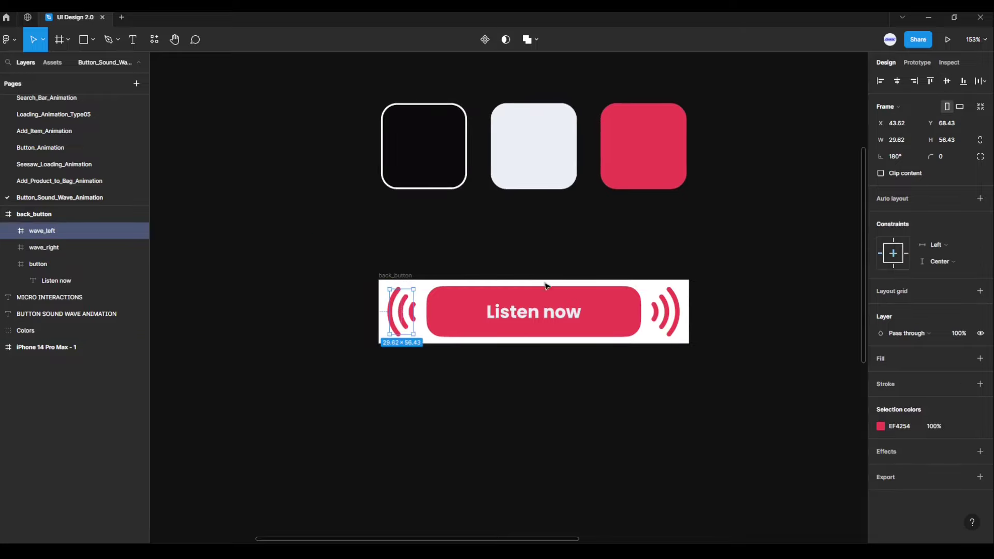
key(alt)
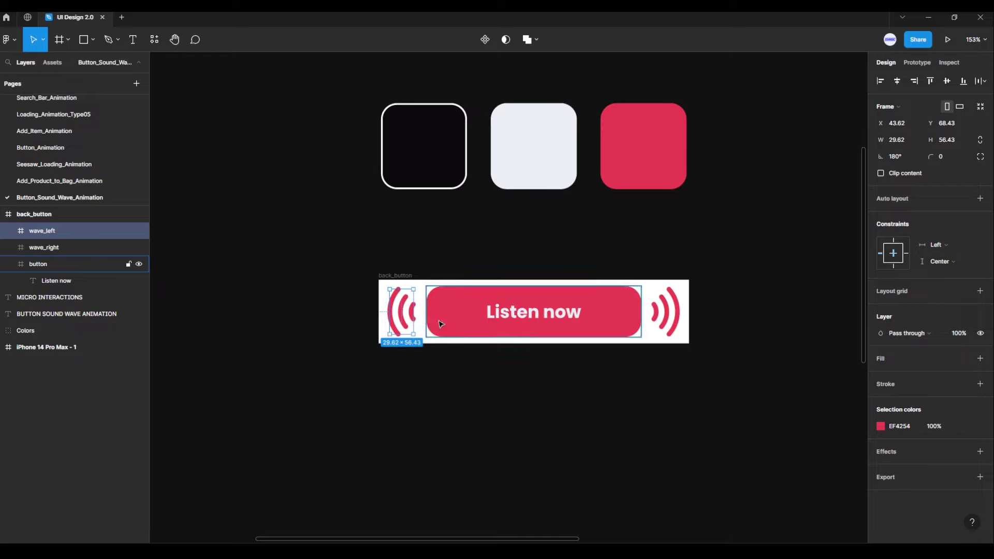
click(910, 126)
text(43)
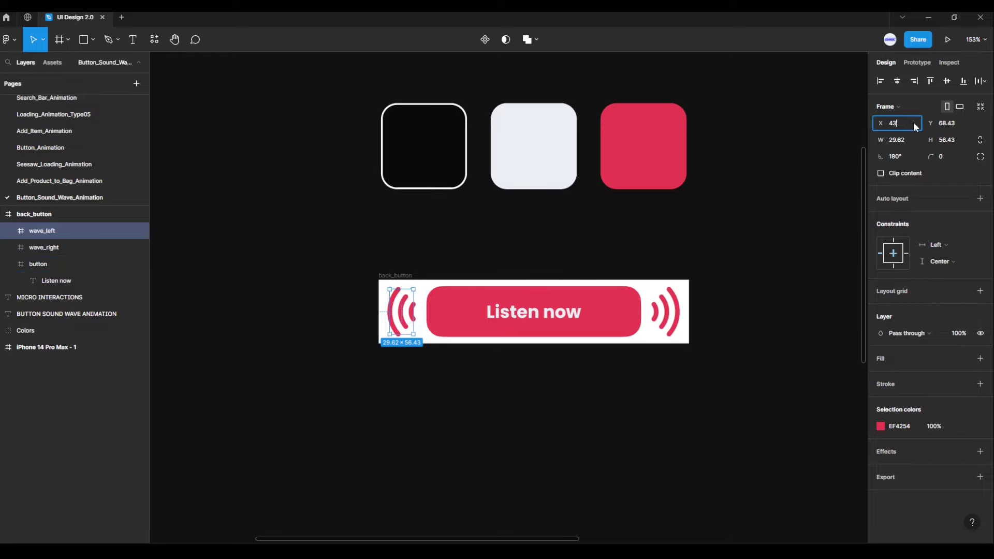
key(Return)
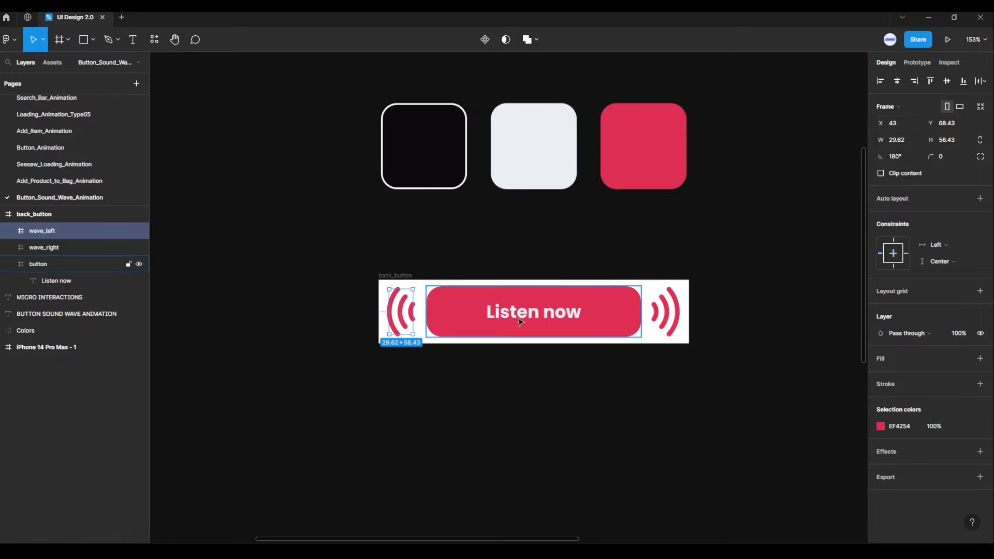
key(Right)
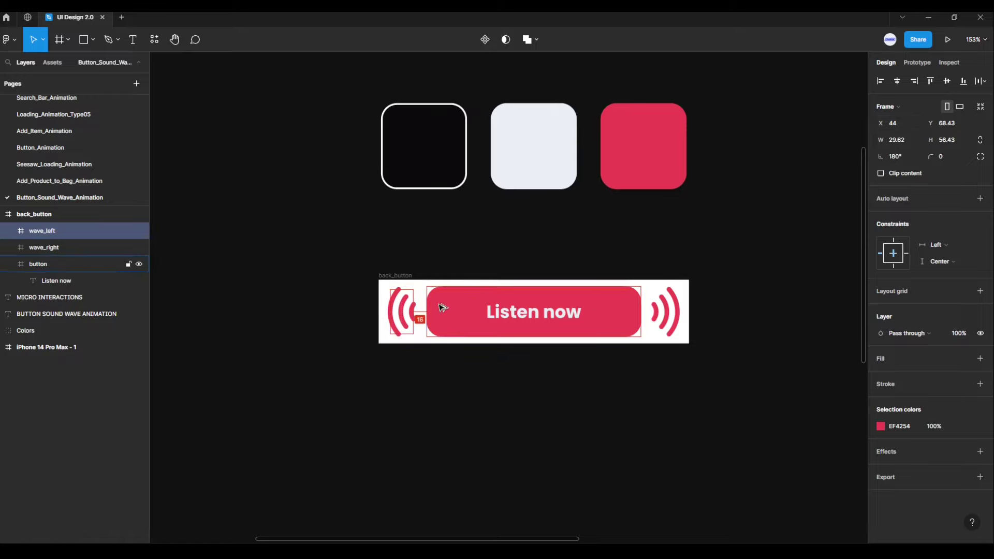
key(Tab)
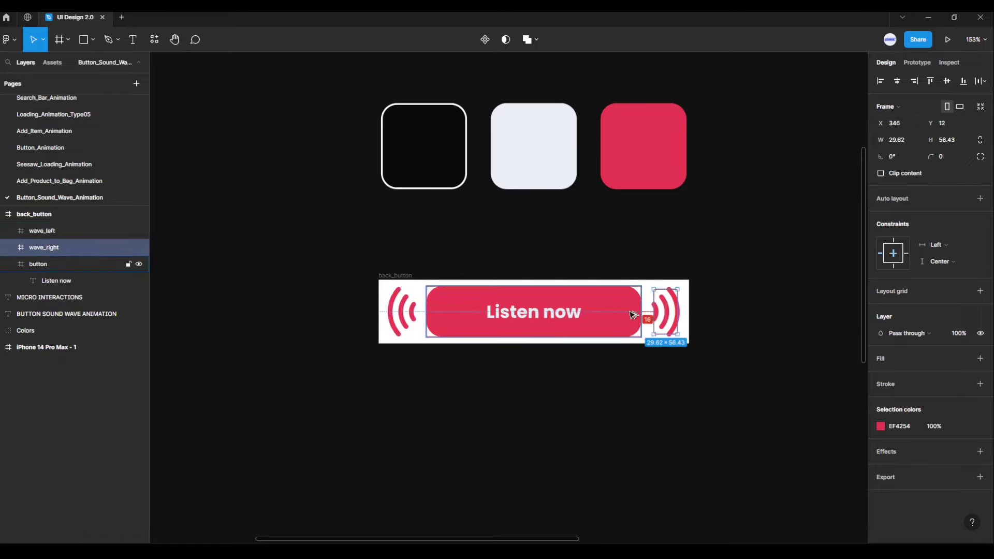
- Delete the FFFFFF fill from the back_button frame, leaving it transparent
click(597, 386)
scroll(598, 388, up, 3)
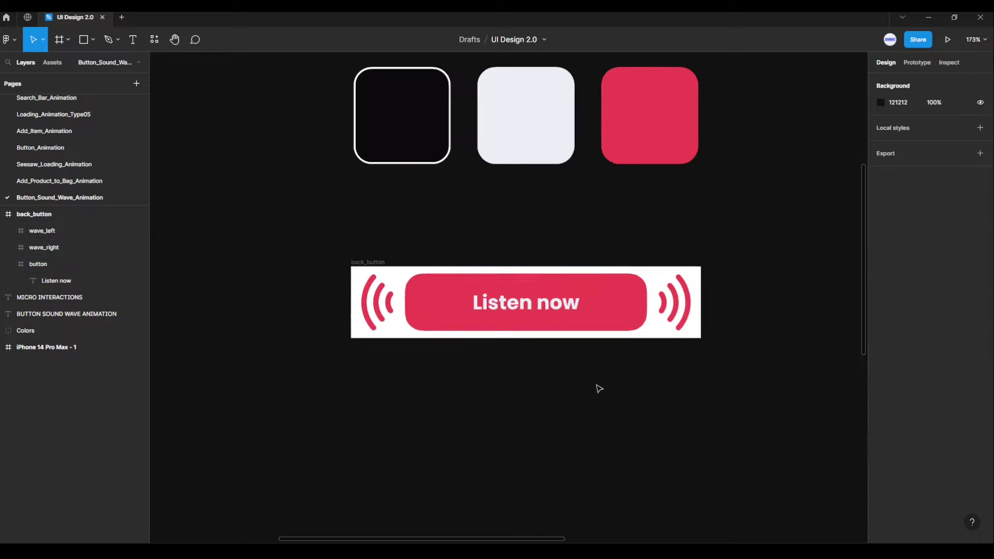
scroll(599, 388, up, 5)
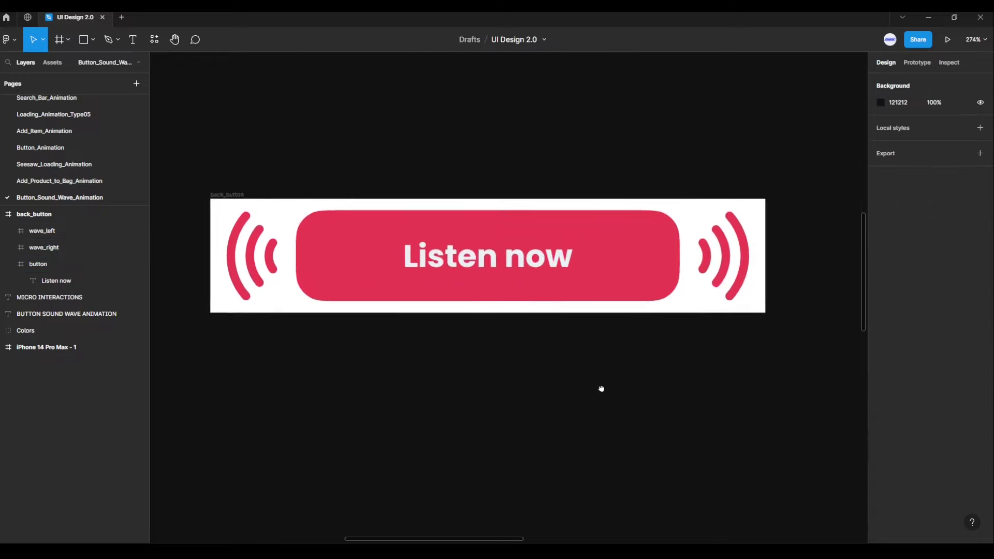
mouse_move(598, 388)
mouse_down()
mouse_move(629, 388)
mouse_move(617, 392)
mouse_up()
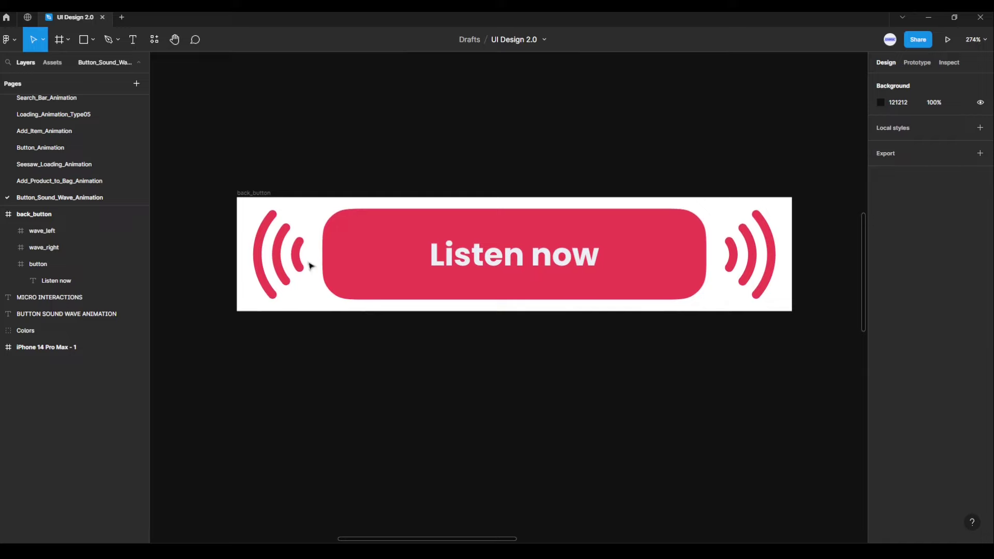
click(267, 200)
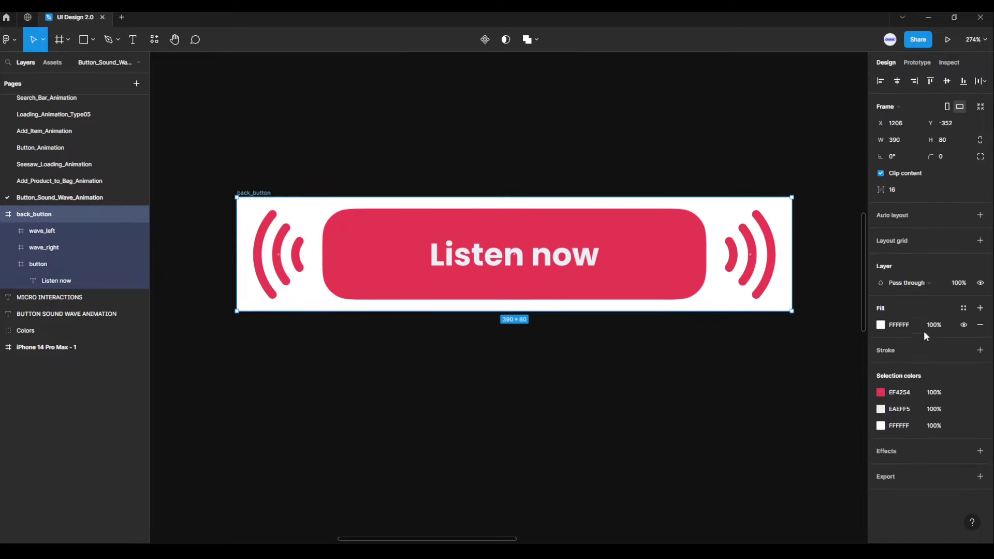
click(979, 325)
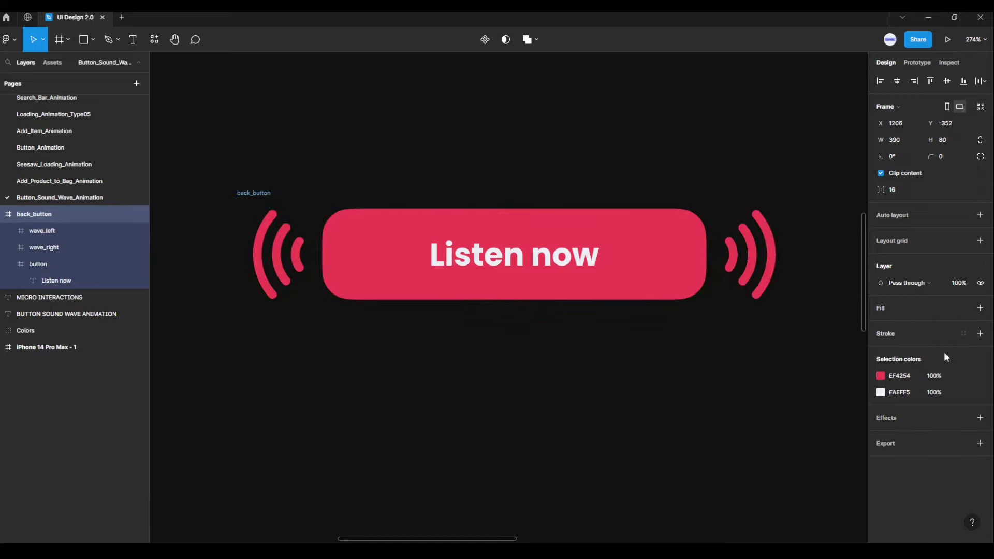
ctrl+click(731, 265)
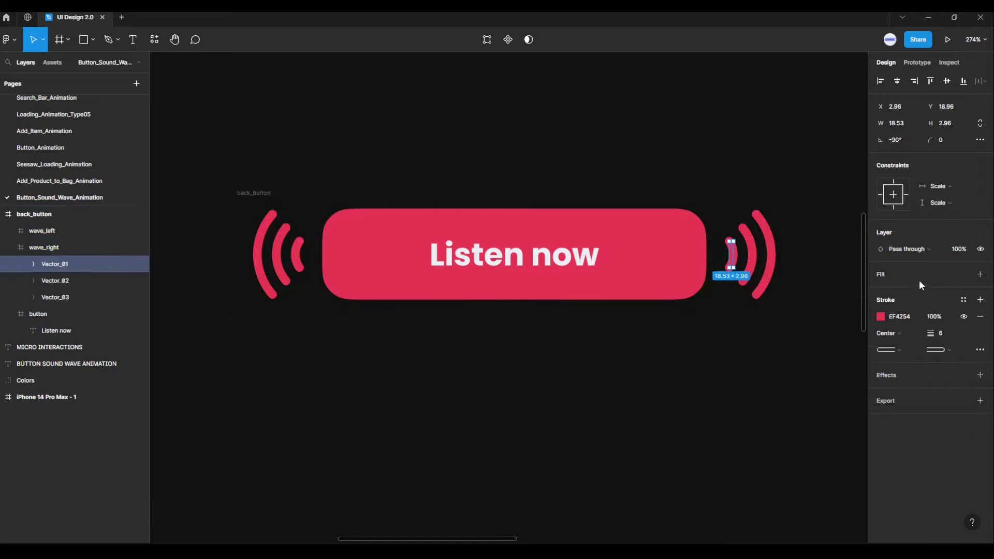
- Set the inner, middle and outer right wave arcs to 60% layer opacity
click(969, 250)
text(60)
key(Return)
click(747, 255)
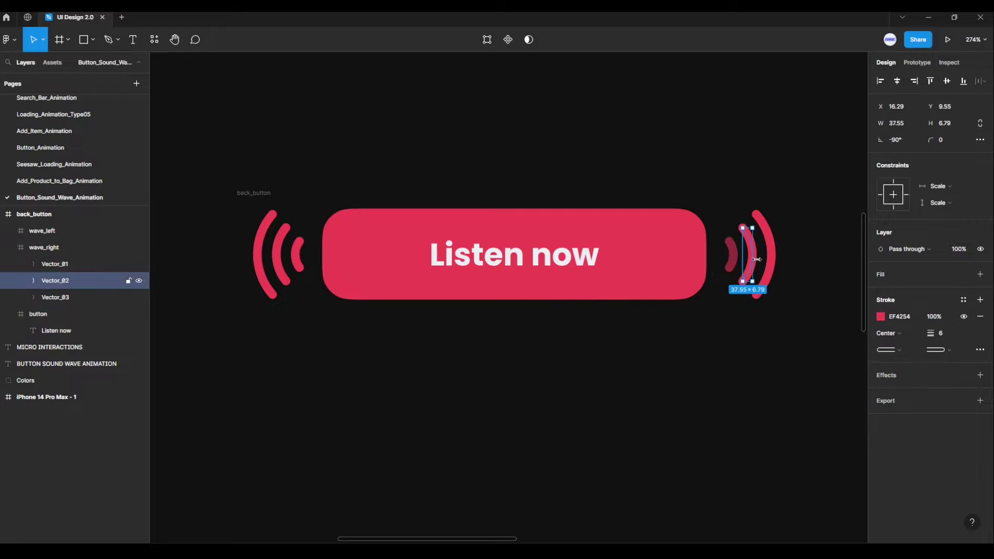
click(960, 248)
text(60)
key(Return)
click(772, 272)
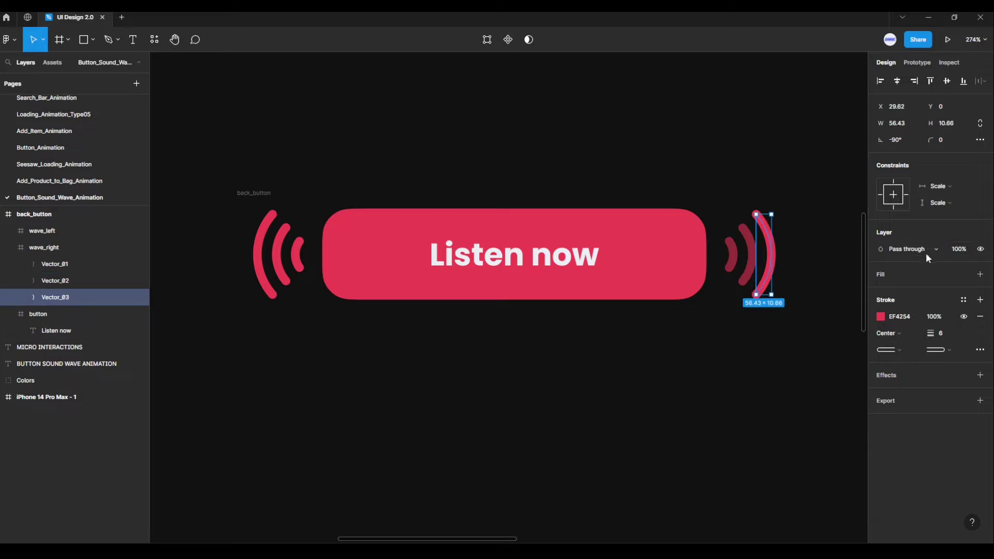
click(971, 252)
text(60)
key(Return)
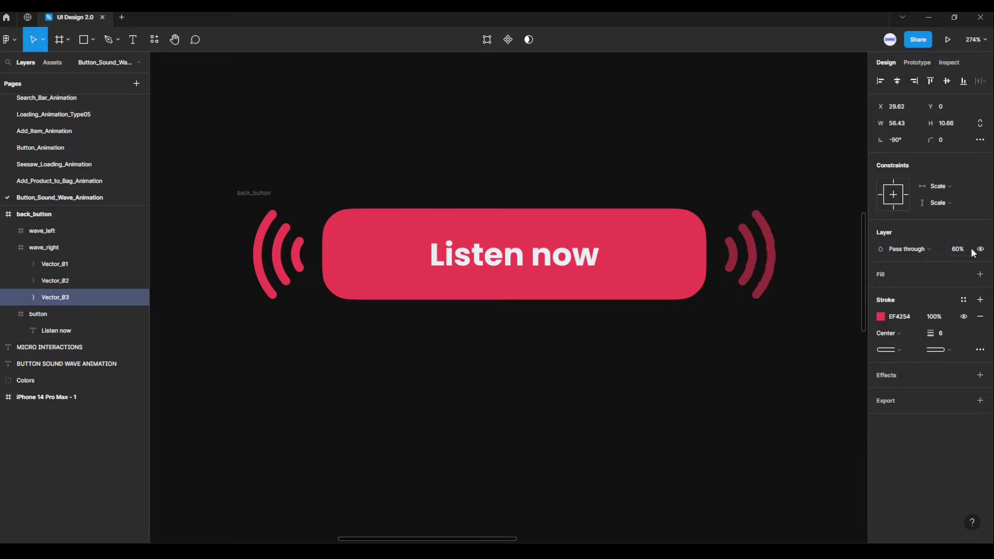
- Set the inner, middle and outer left wave arcs to 60% layer opacity
click(299, 261)
double_click(299, 261)
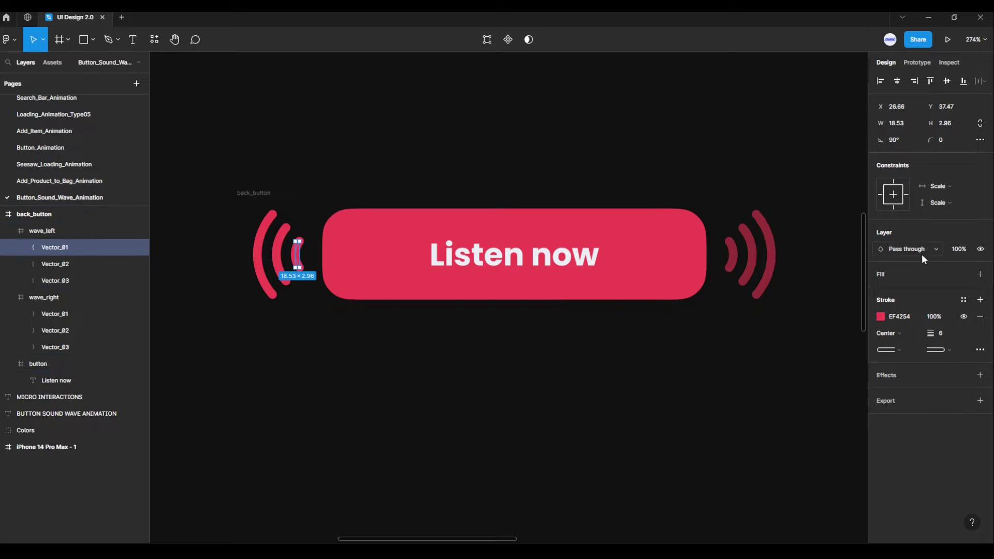
click(970, 253)
text(60)
key(Return)
click(57, 264)
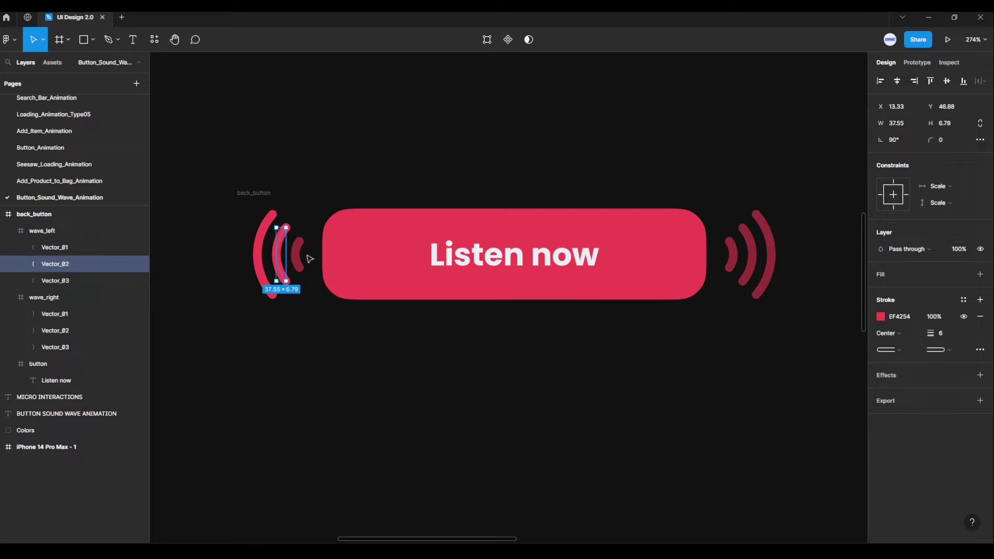
click(959, 249)
text(60)
key(Return)
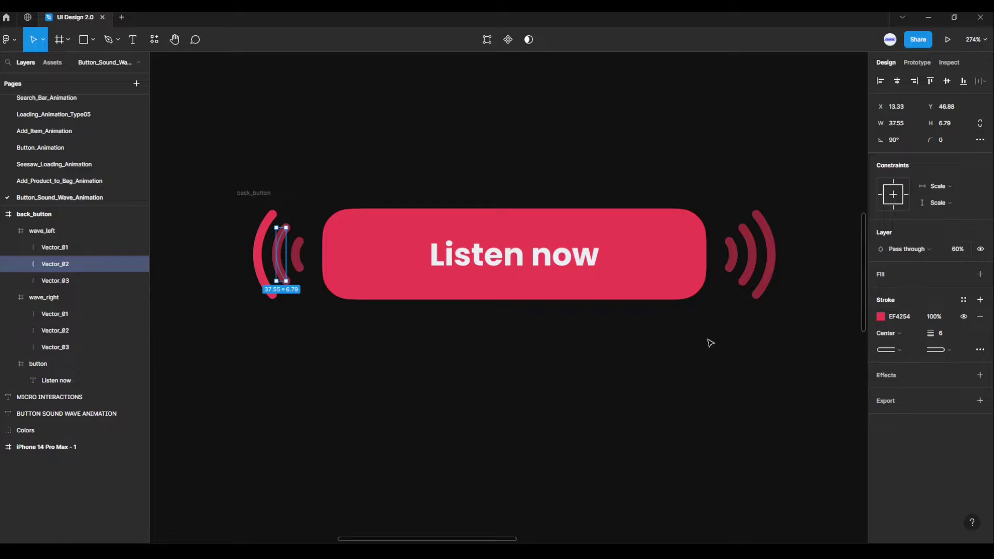
click(258, 269)
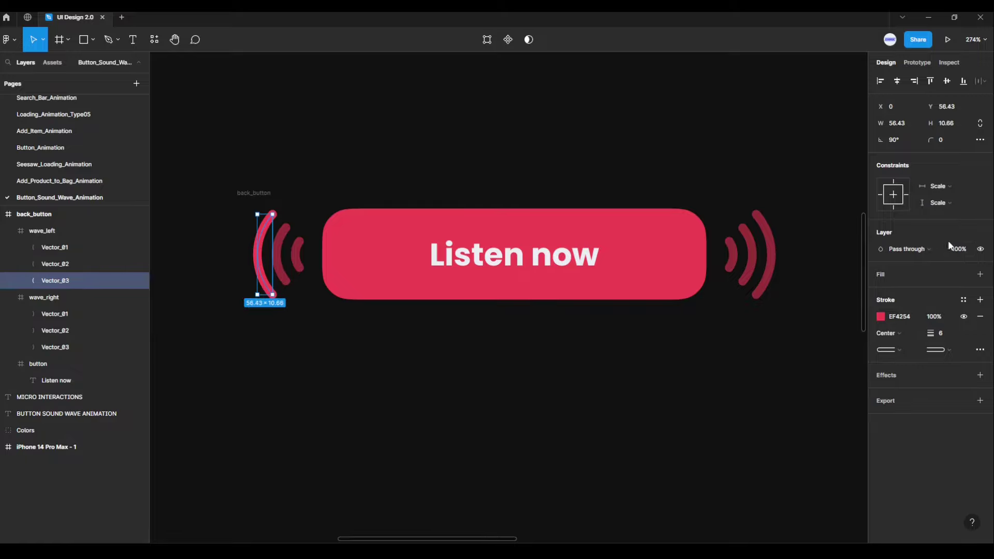
click(969, 250)
text(60)
key(Return)
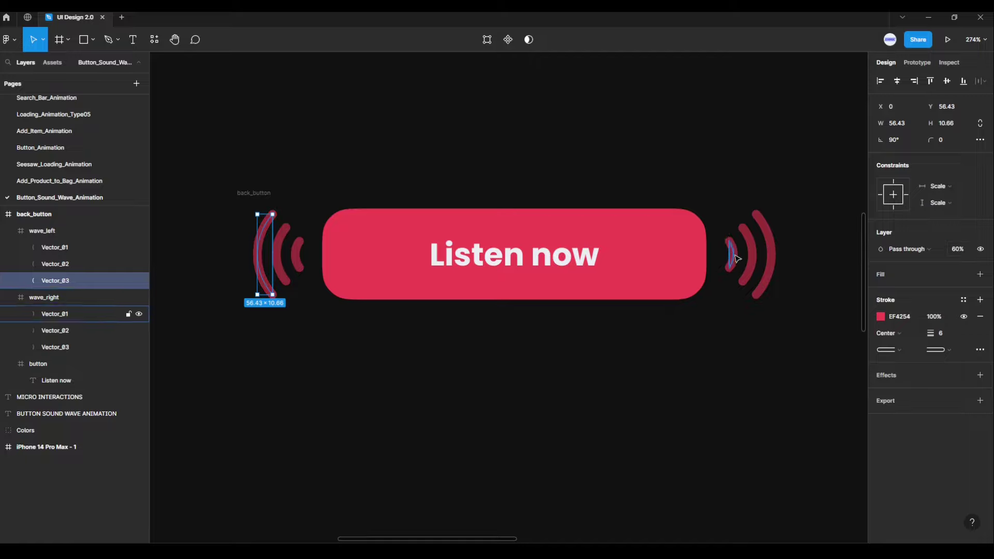
click(731, 253)
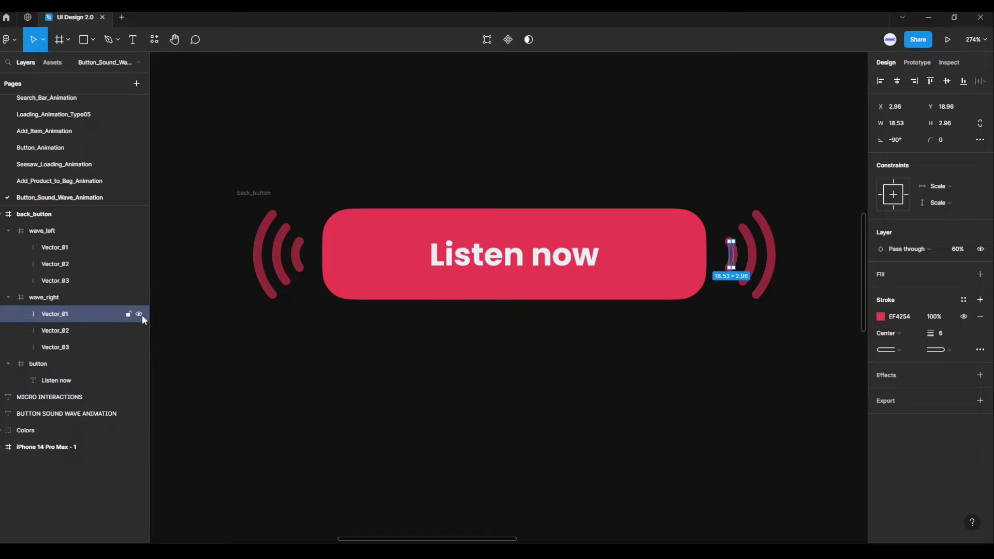
- Hide the three right and three left wave arc vectors in the Layers panel
click(139, 314)
click(139, 330)
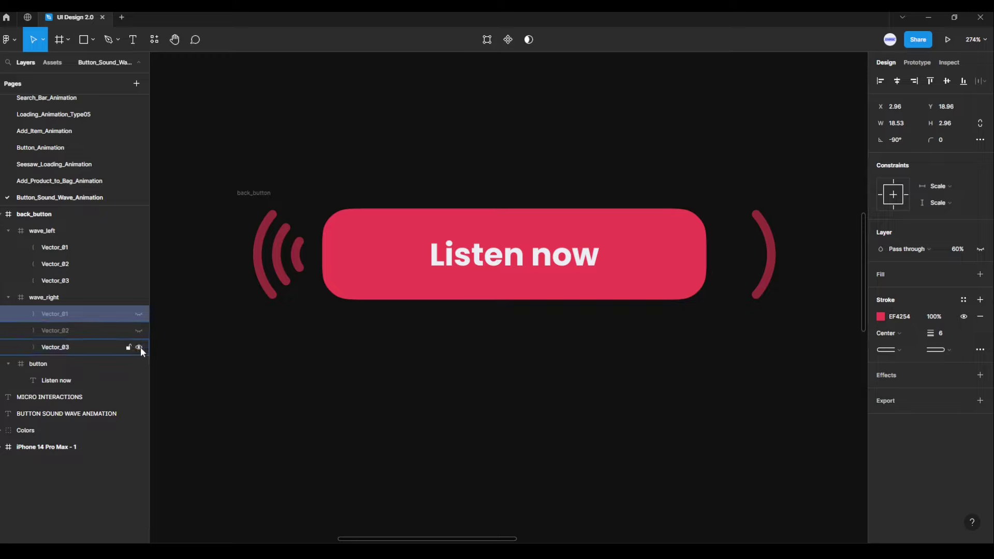
click(140, 347)
click(257, 257)
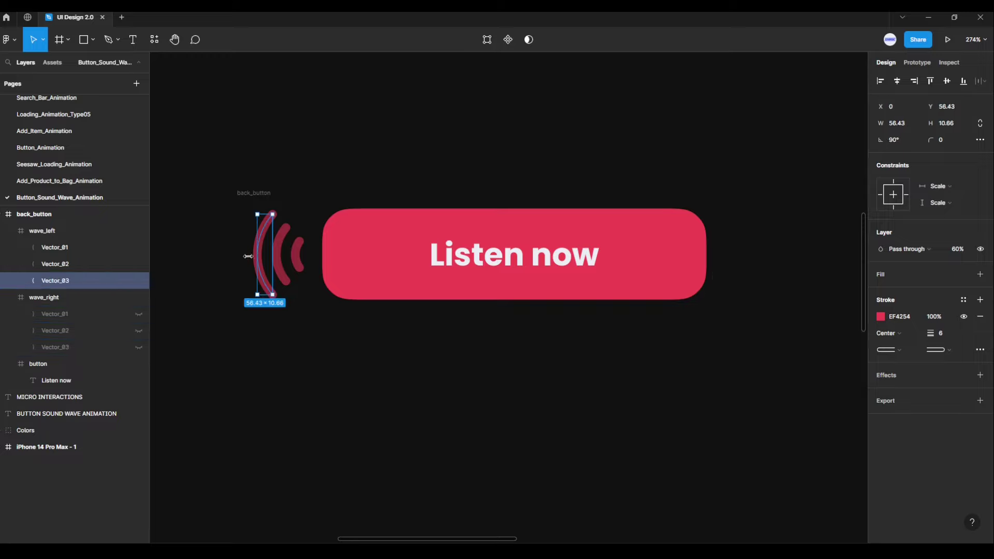
click(118, 247)
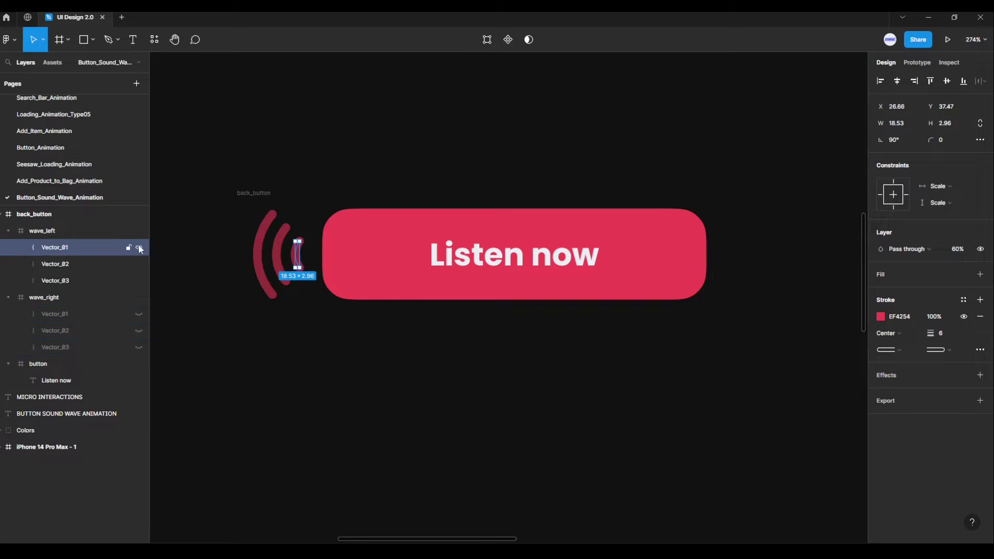
click(139, 248)
click(139, 264)
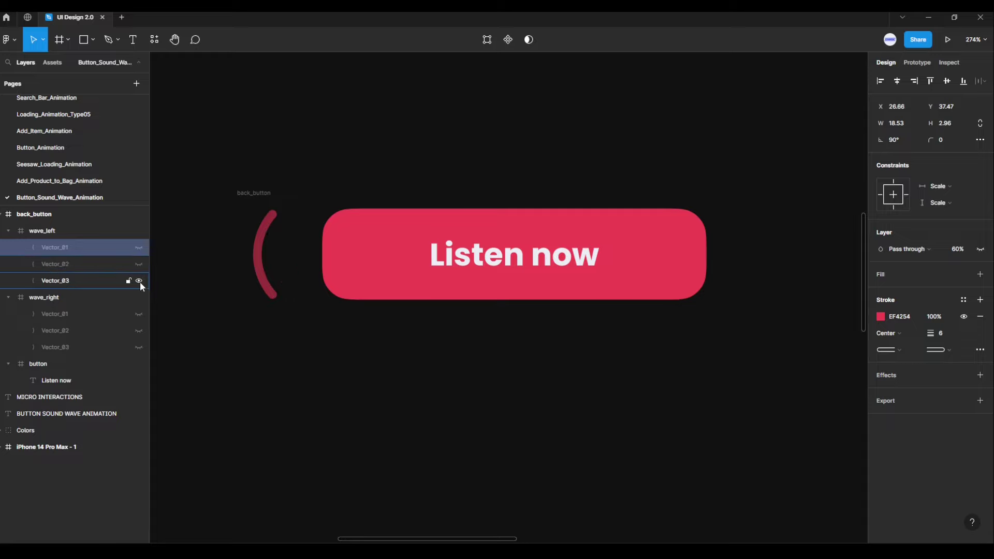
click(140, 281)
click(203, 233)
mouse_move(197, 149)
mouse_down()
mouse_move(821, 389)
mouse_move(843, 385)
mouse_up()
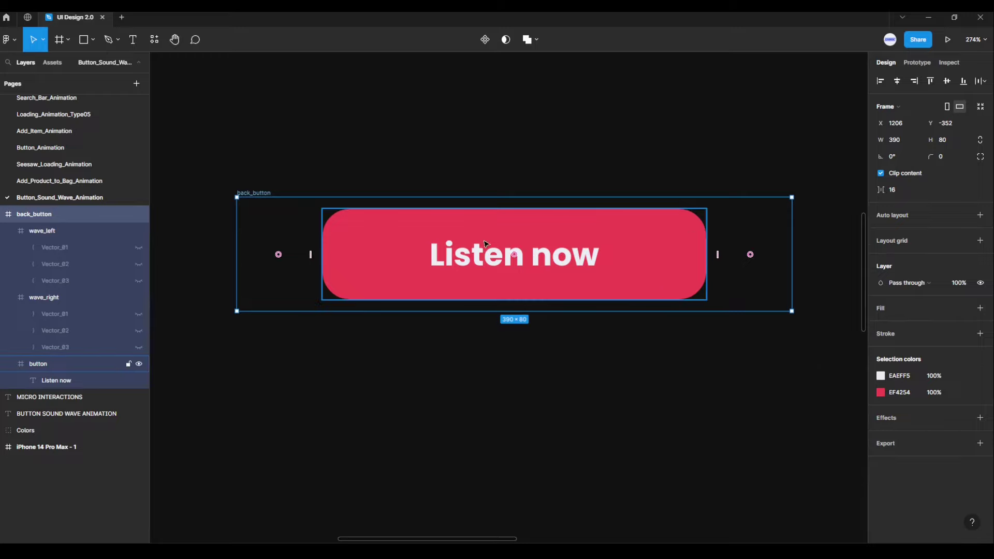
- Convert back_button into a main component and collapse its layer
click(487, 41)
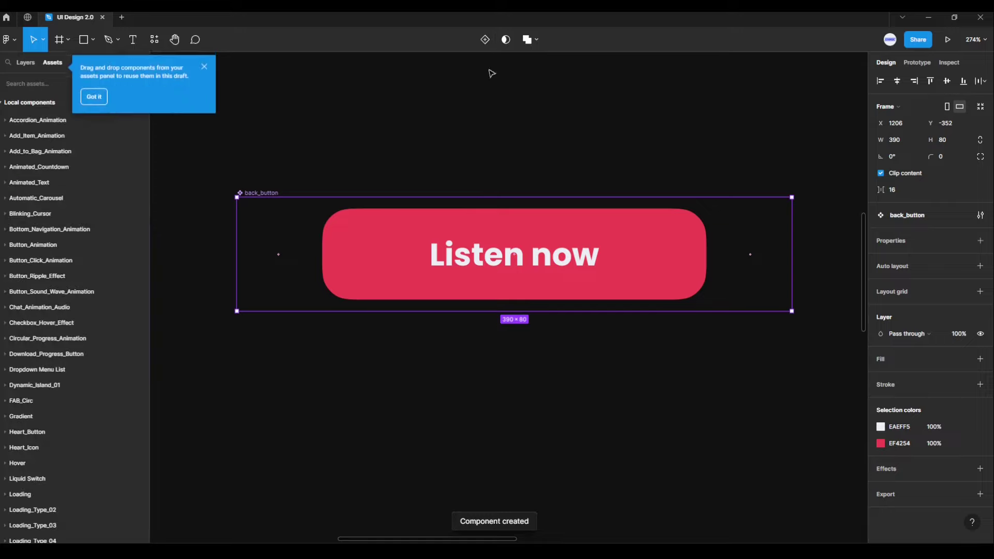
key(alt+1)
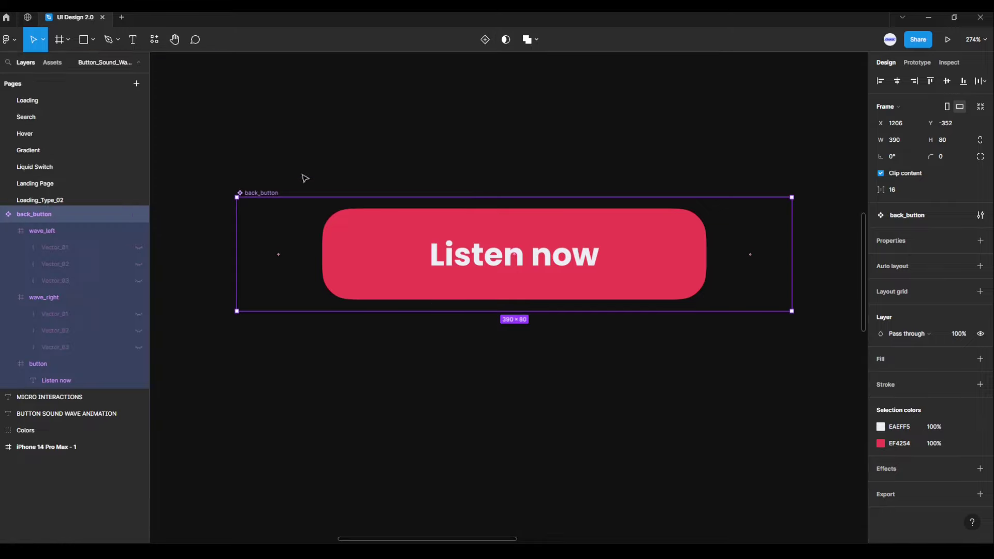
click(255, 151)
mouse_move(191, 155)
mouse_down()
mouse_move(449, 286)
mouse_move(845, 362)
mouse_up()
click(4, 215)
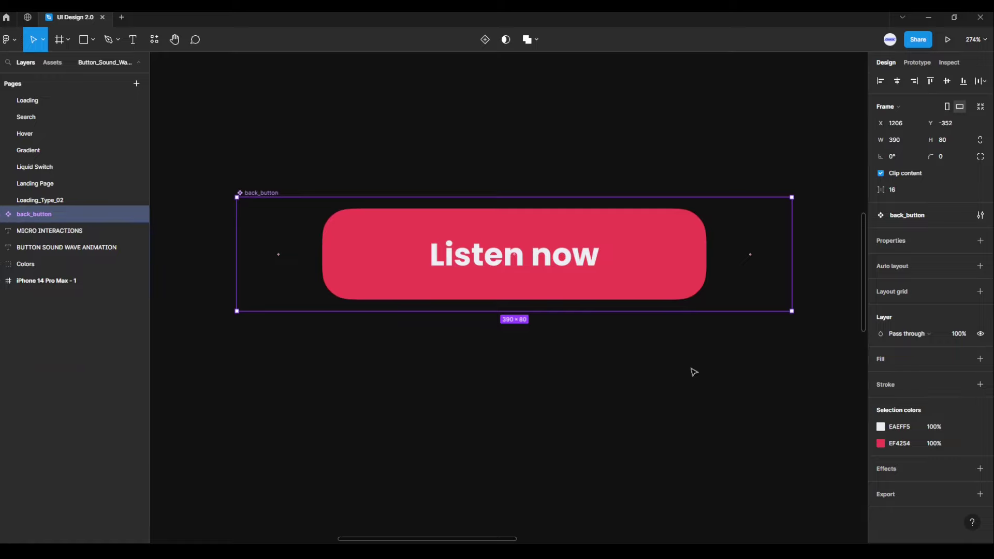
- Add a variant property to back_button, giving a Default and a Variant2 variant
click(980, 242)
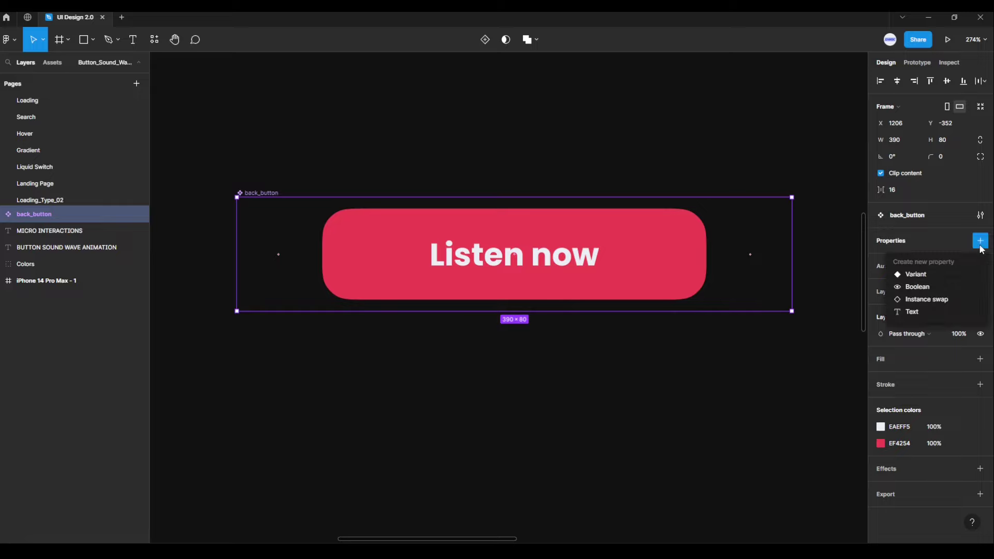
click(919, 277)
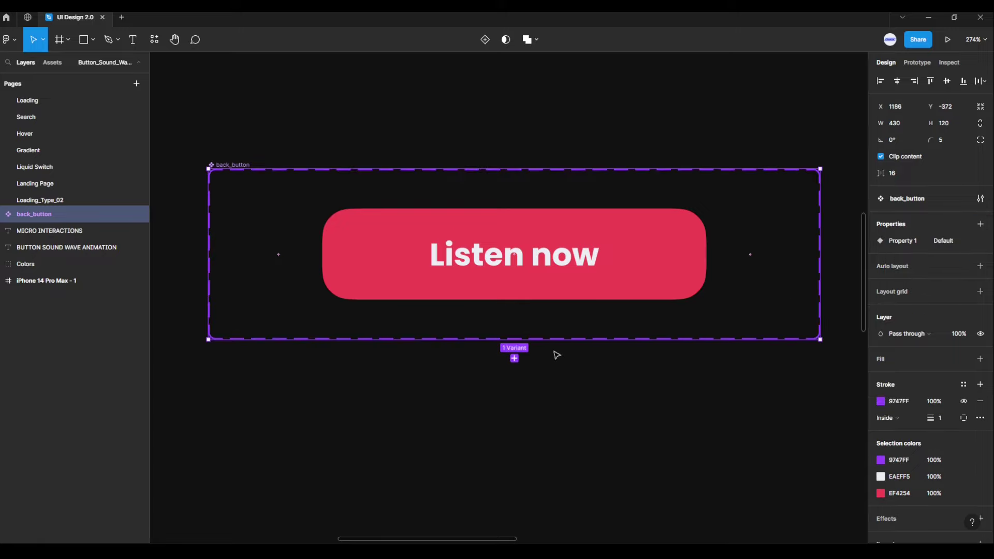
click(514, 358)
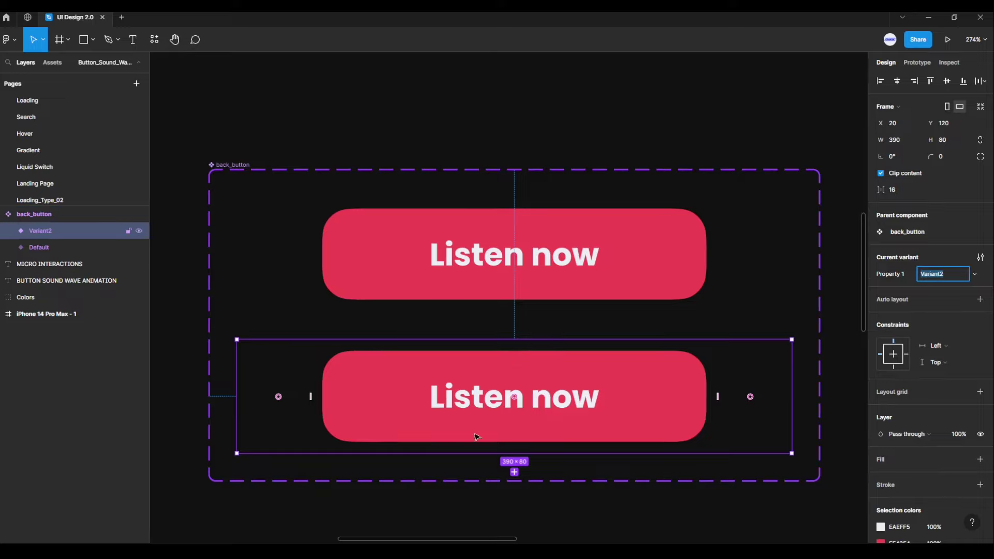
- Unhide the innermost Vector_01 arc in Variant2's wave_left group
click(9, 231)
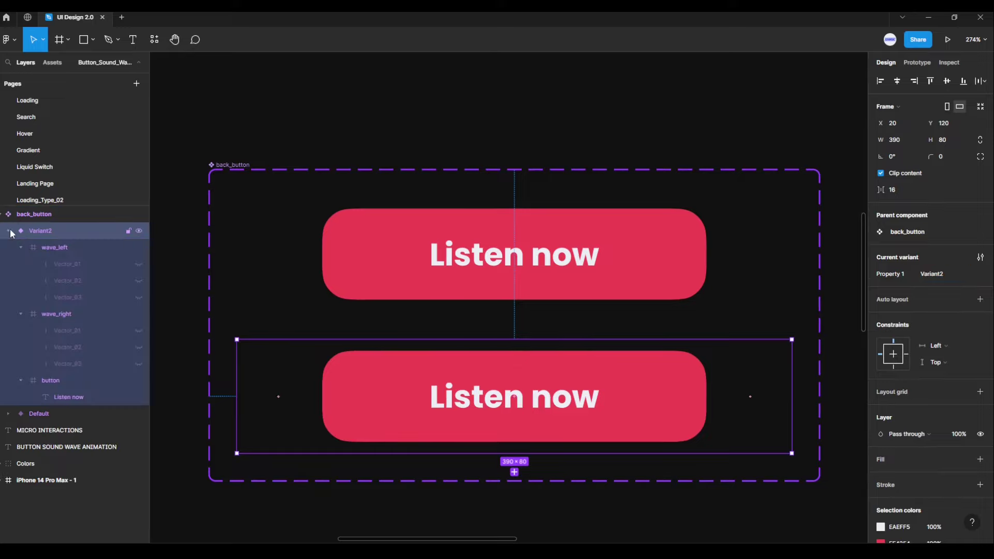
click(36, 247)
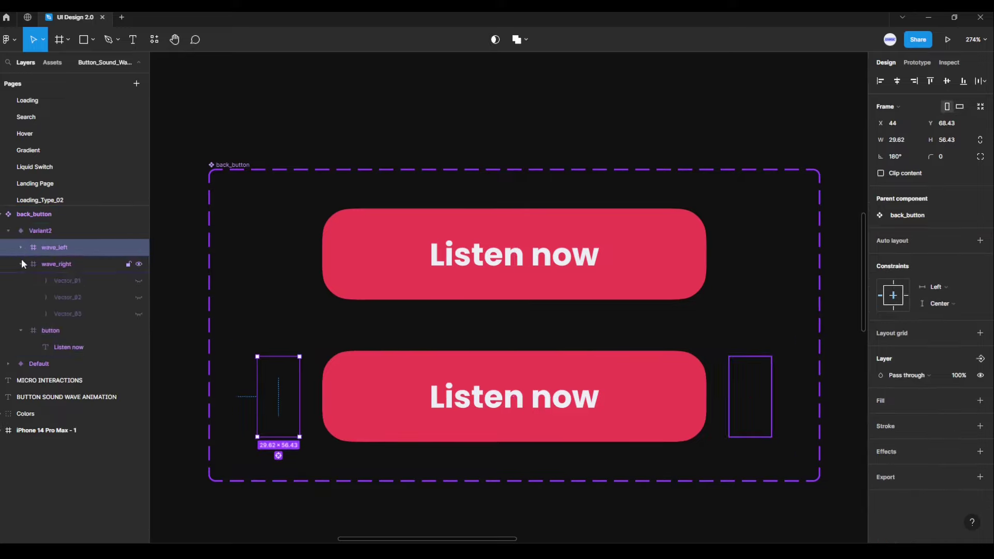
click(21, 264)
click(20, 280)
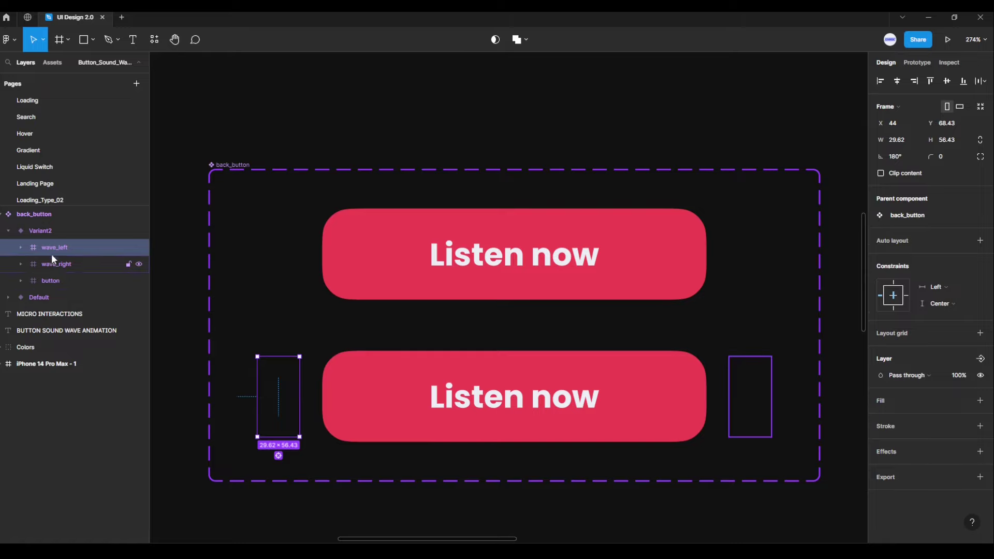
click(21, 247)
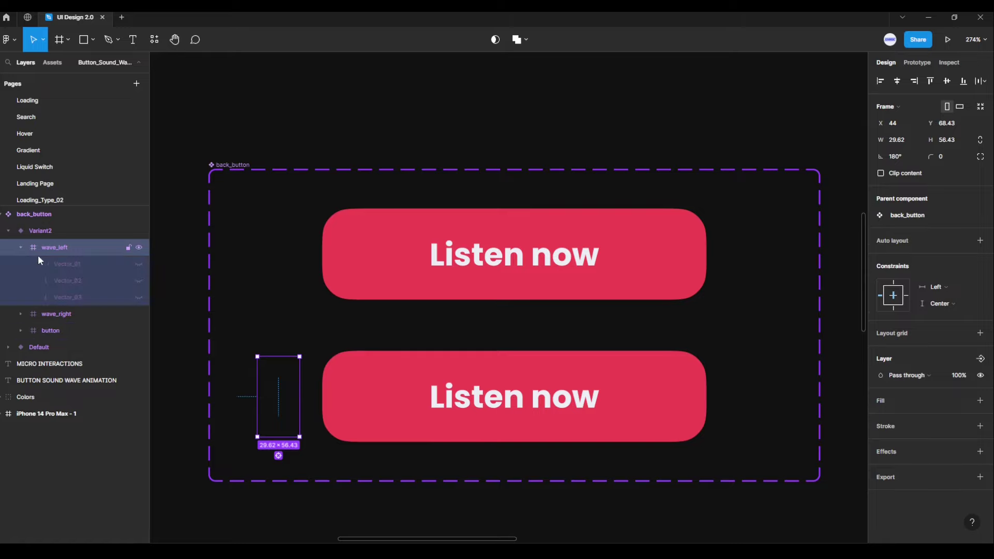
click(138, 264)
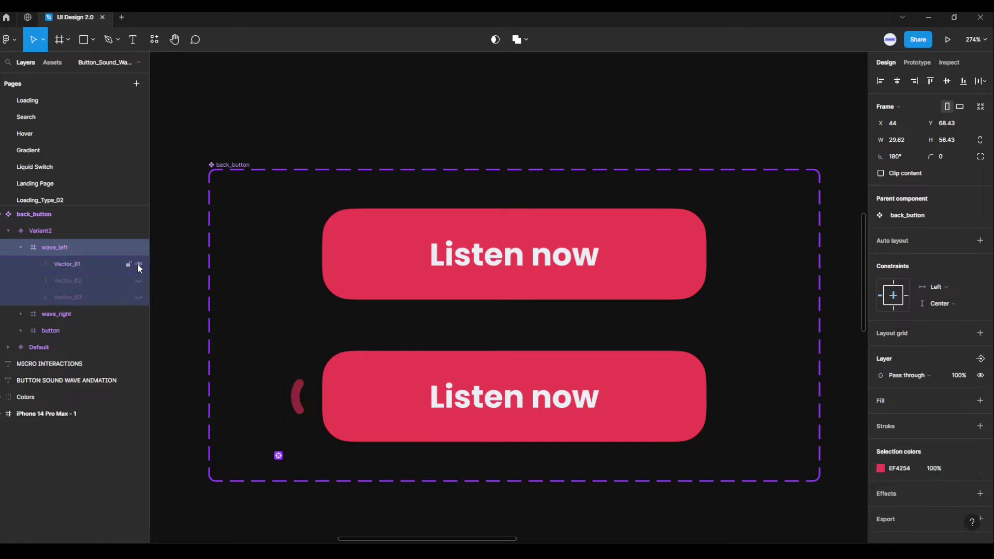
- Unhide the innermost Vector_01 arc in wave_right and select Variant2
click(21, 313)
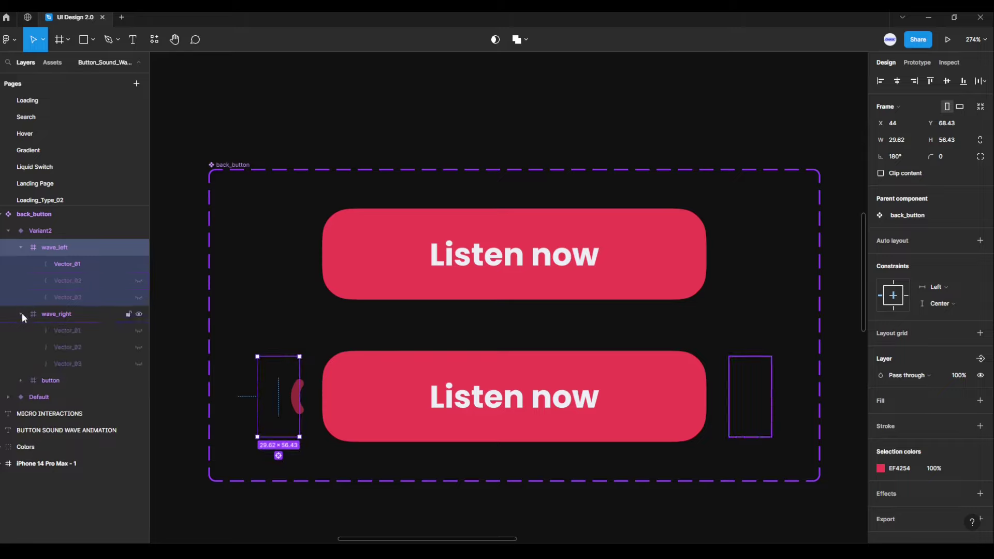
click(138, 331)
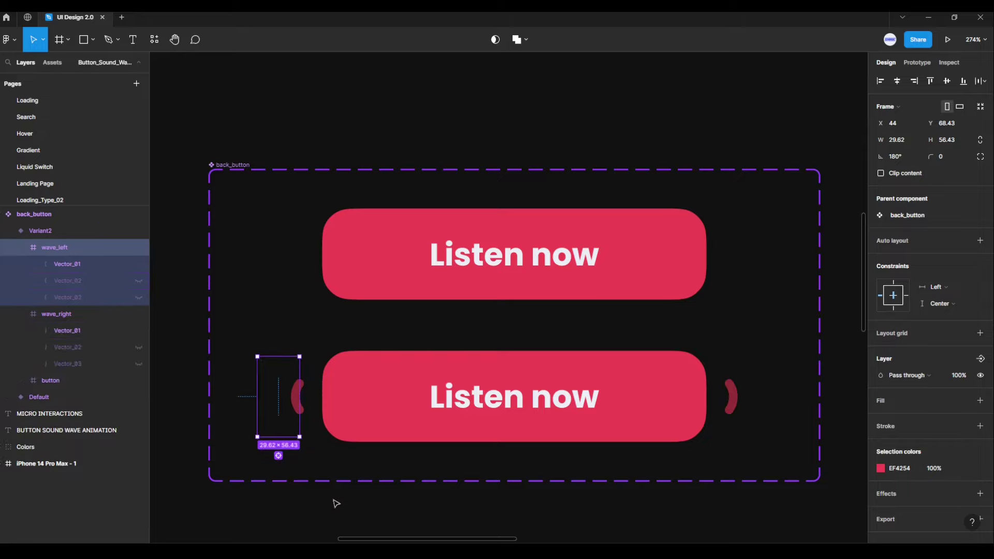
click(348, 505)
drag(348, 506, 347, 423)
click(371, 300)
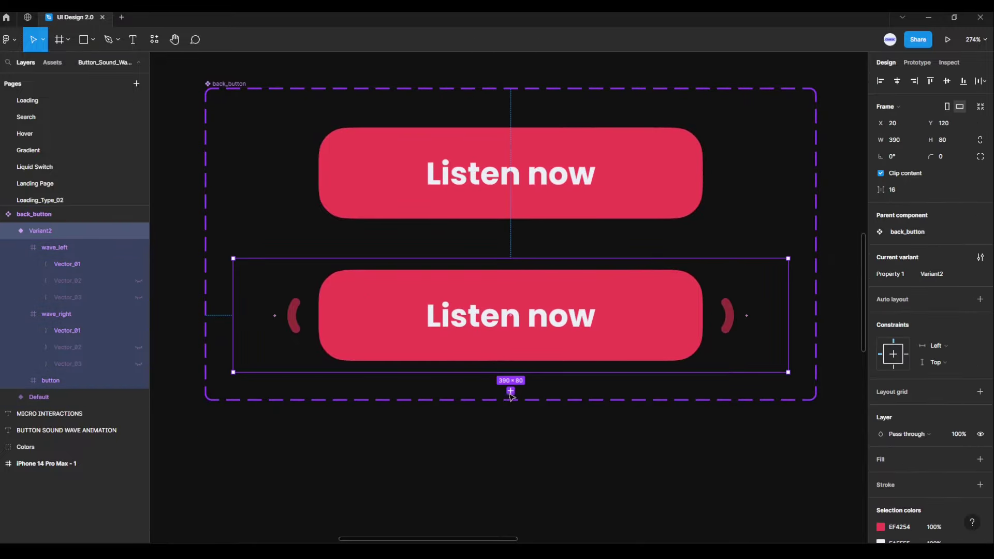
- Duplicate Variant2 into a new Variant3 variant
click(511, 390)
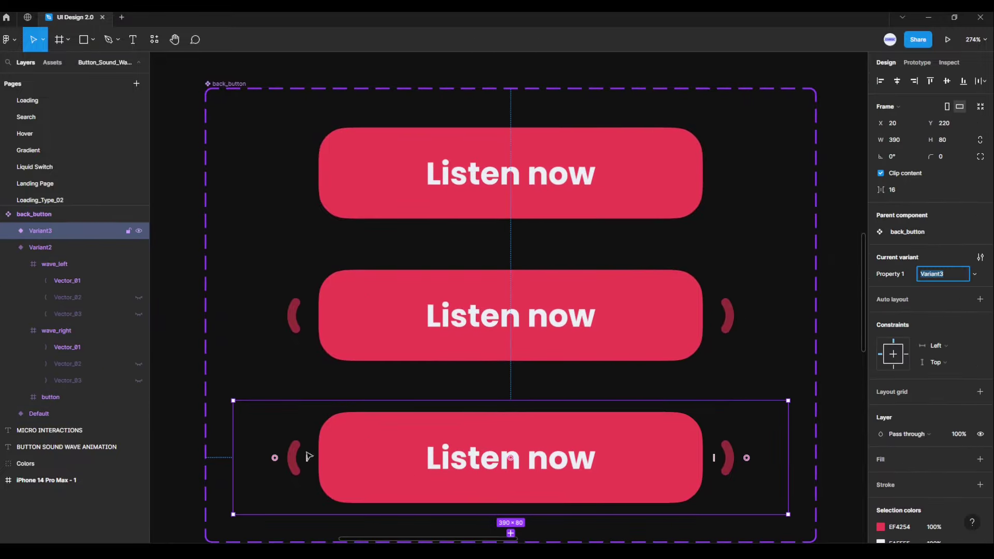
key(Escape)
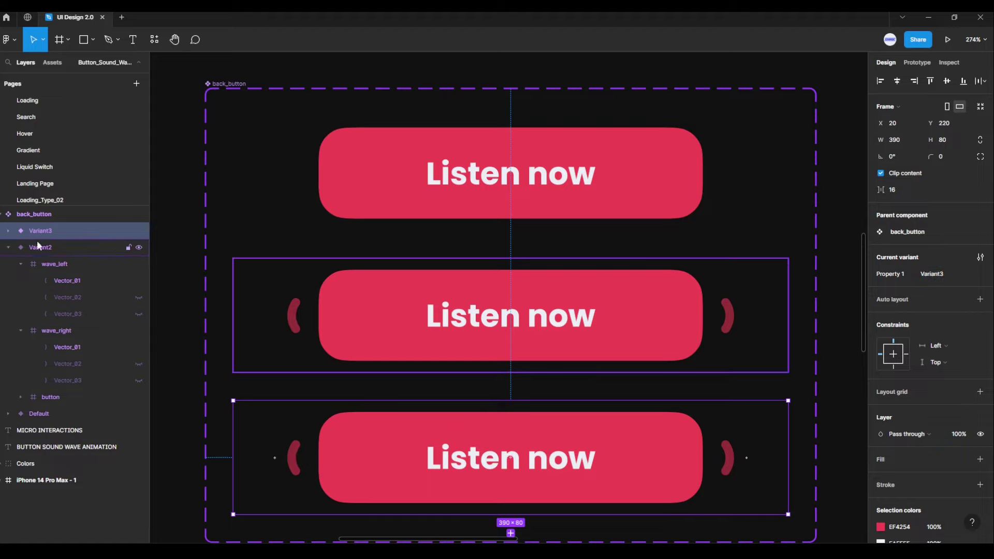
click(9, 247)
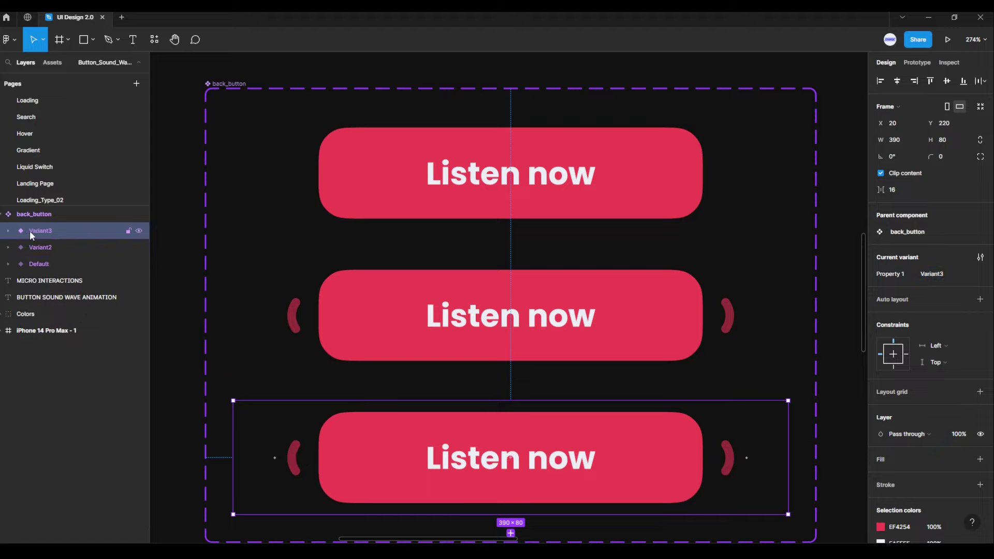
click(9, 231)
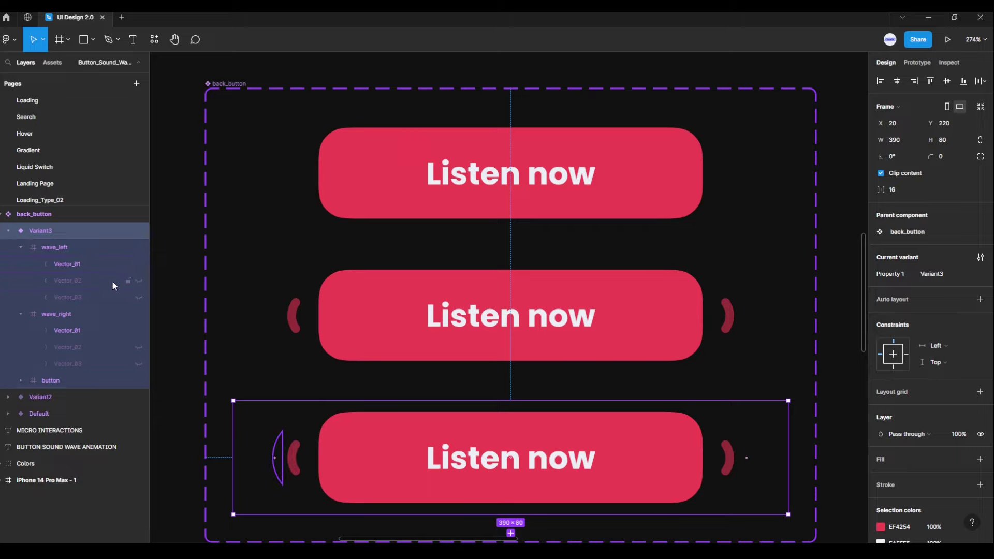
- Unhide the second Vector_02 arc in Variant3's wave_left and wave_right
click(136, 281)
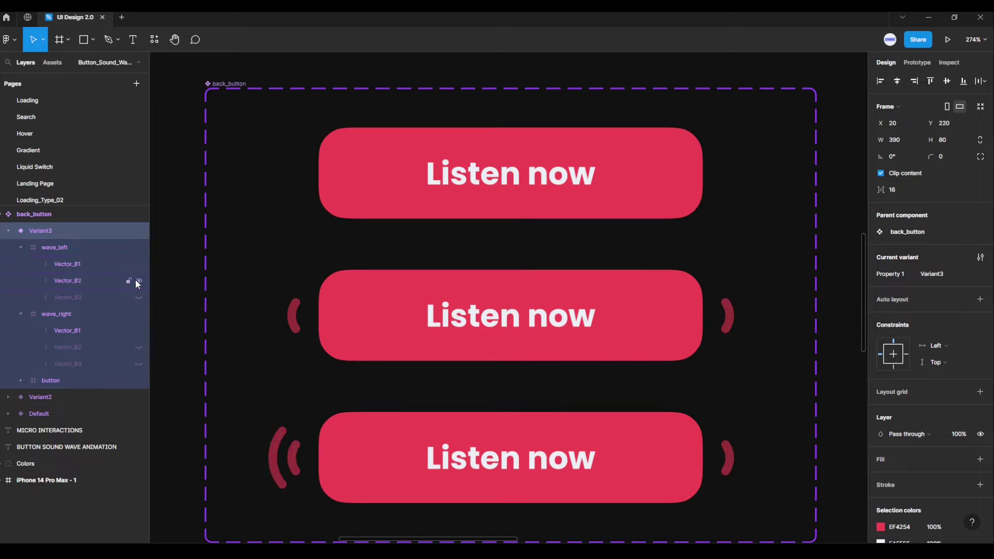
click(140, 347)
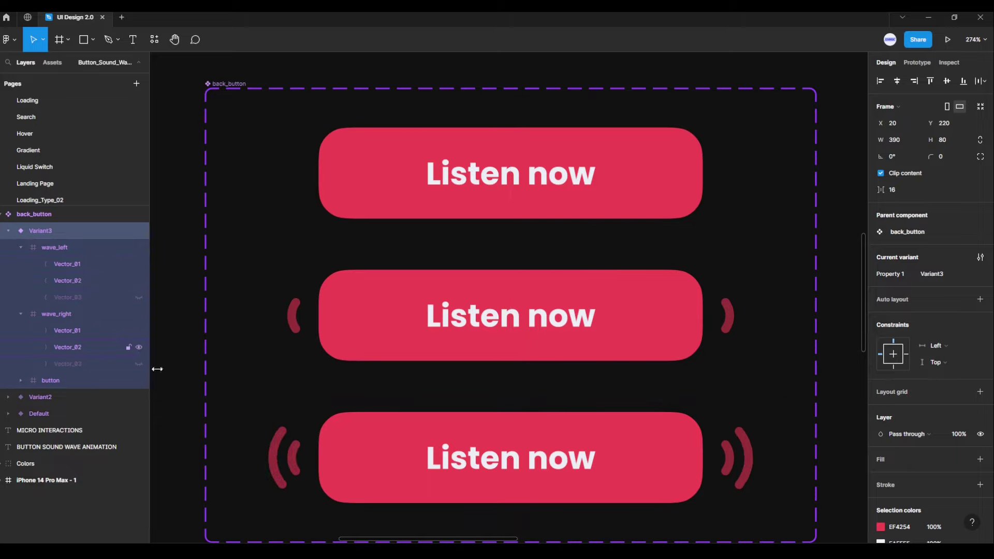
click(330, 460)
scroll(437, 473, down, 3)
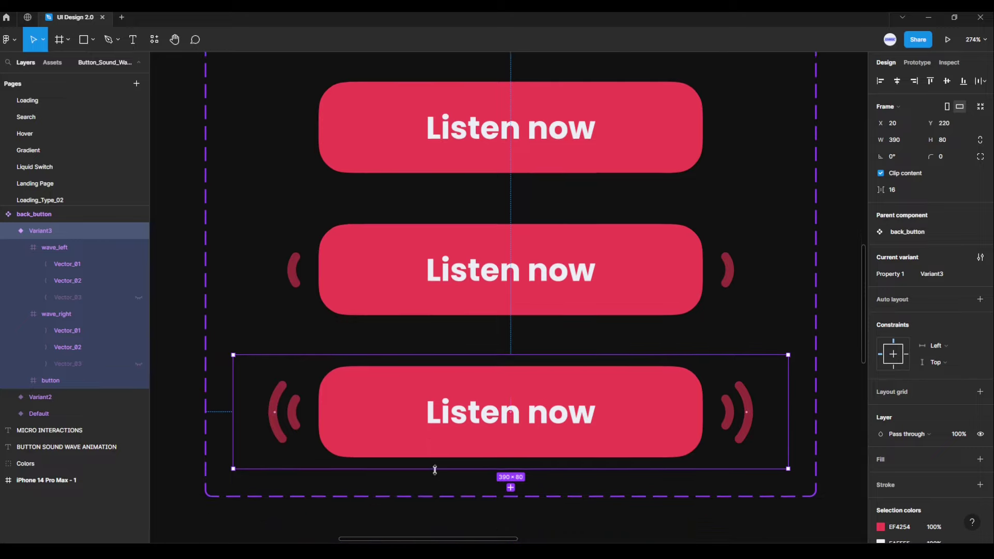
- Duplicate Variant3 as Variant4 and unhide its Vector_03 arcs on both sides
click(510, 446)
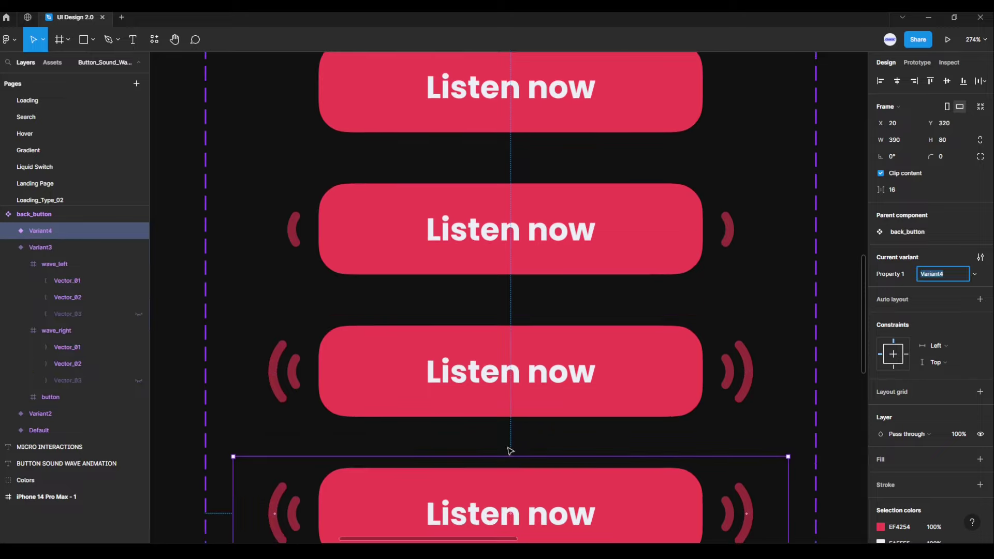
scroll(505, 447, down, 2)
scroll(505, 447, down, 2)
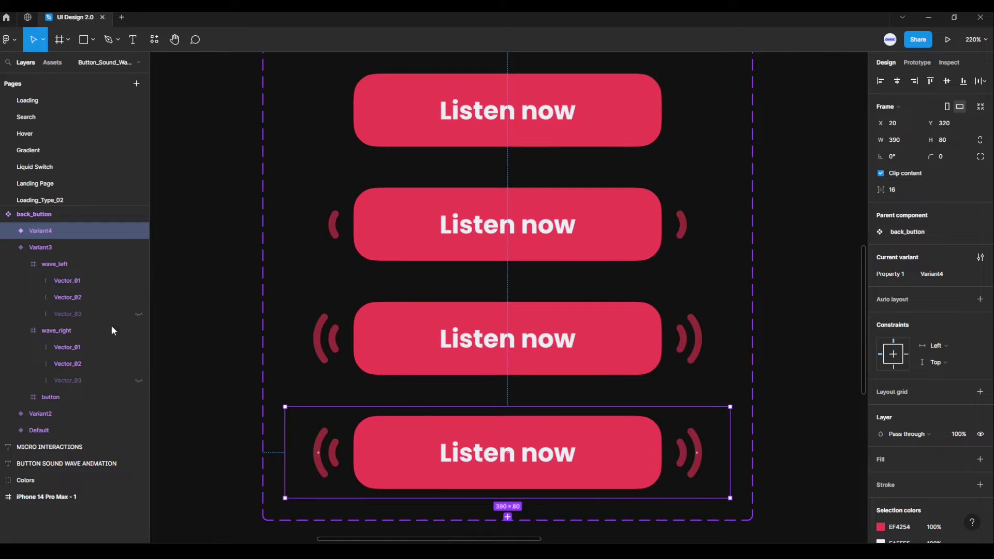
click(9, 247)
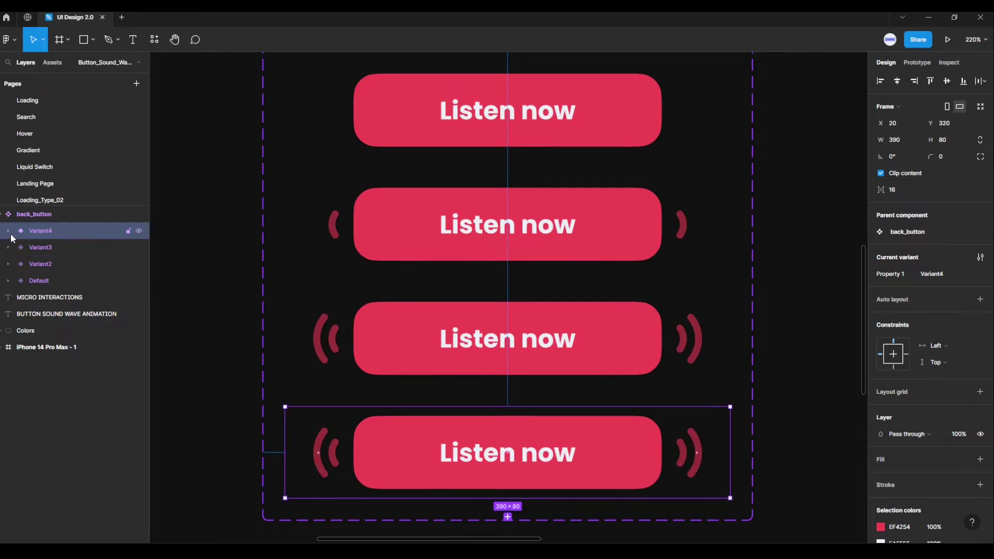
click(9, 231)
mouse_move(85, 297)
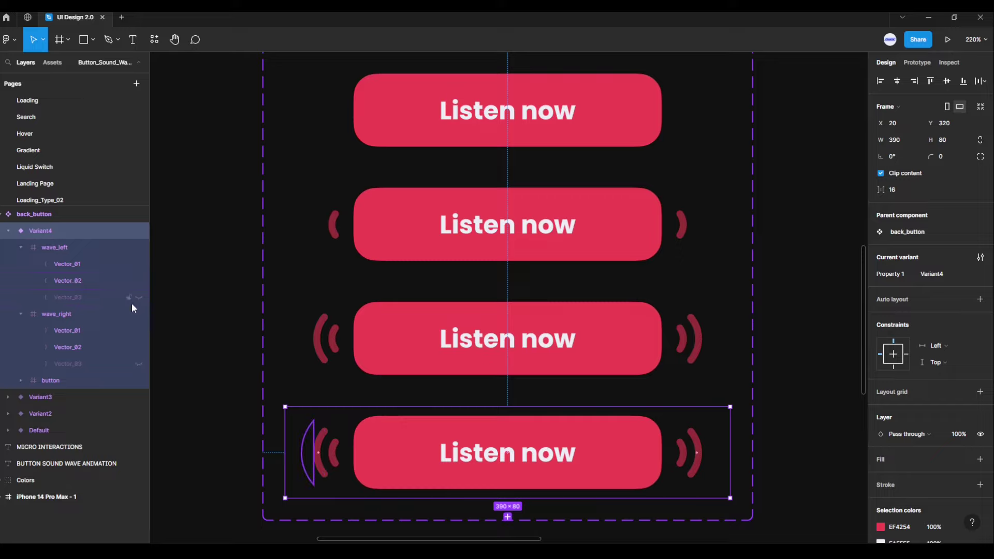
click(139, 298)
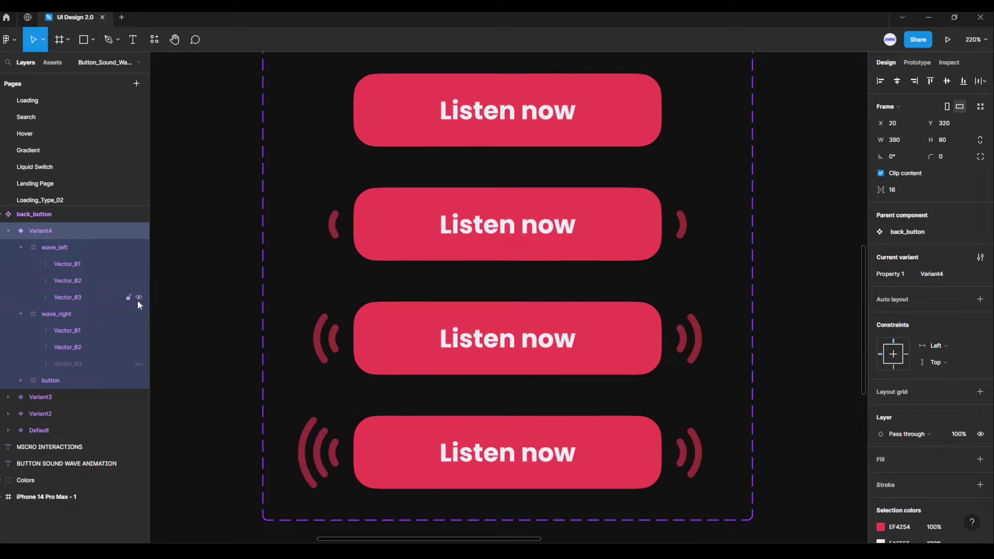
click(139, 364)
- In prototype mode, connect the Default variant to Variant2
click(190, 400)
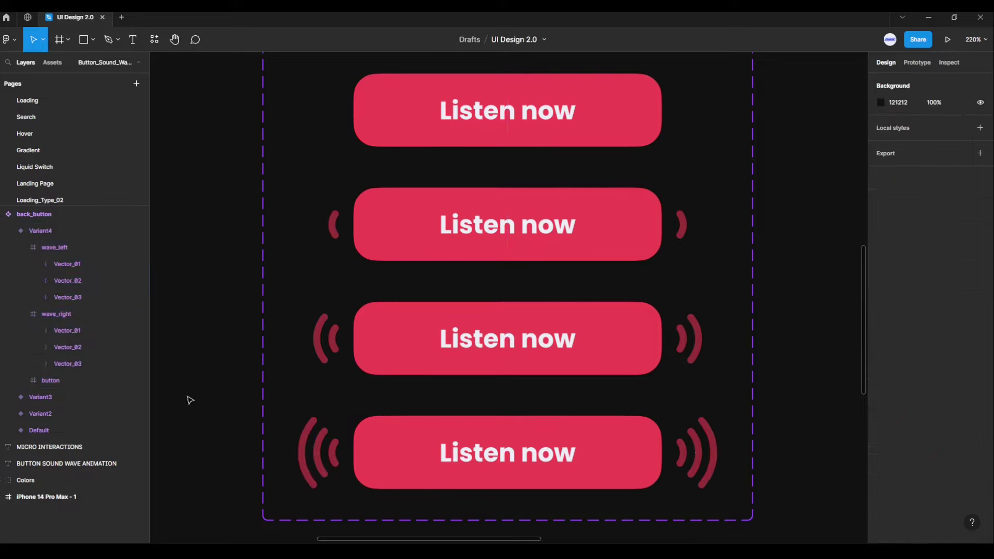
scroll(190, 400, down, 3)
drag(190, 401, 228, 397)
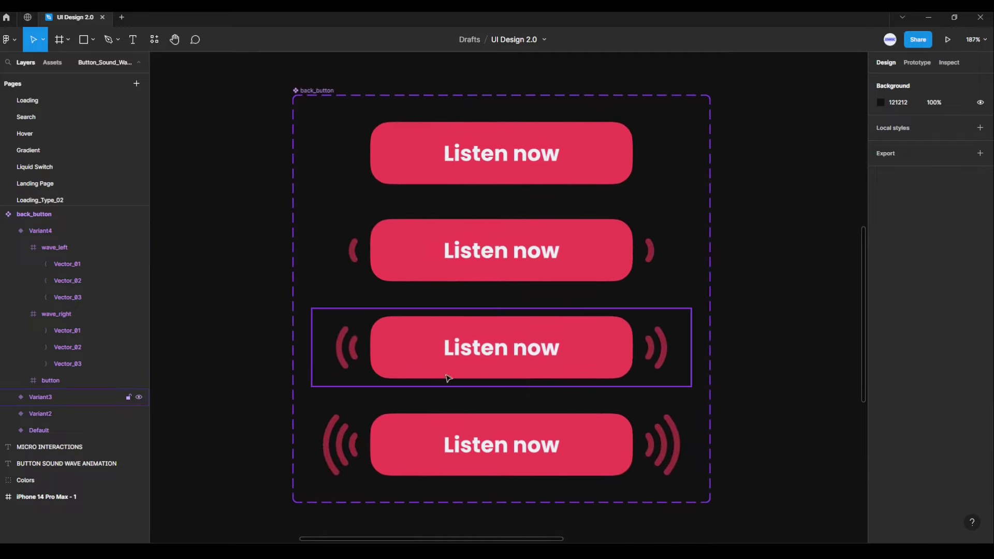
click(918, 62)
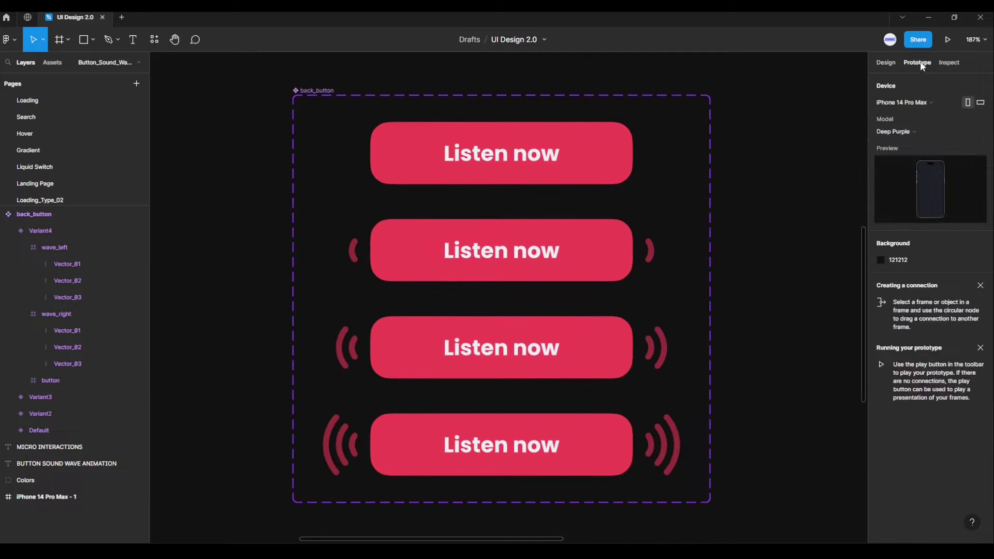
click(606, 138)
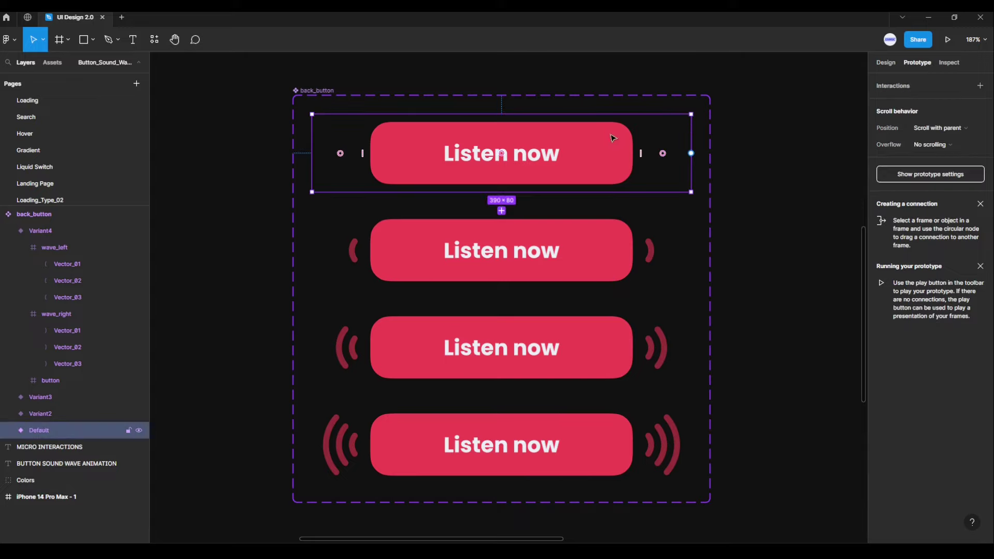
drag(690, 153, 631, 265)
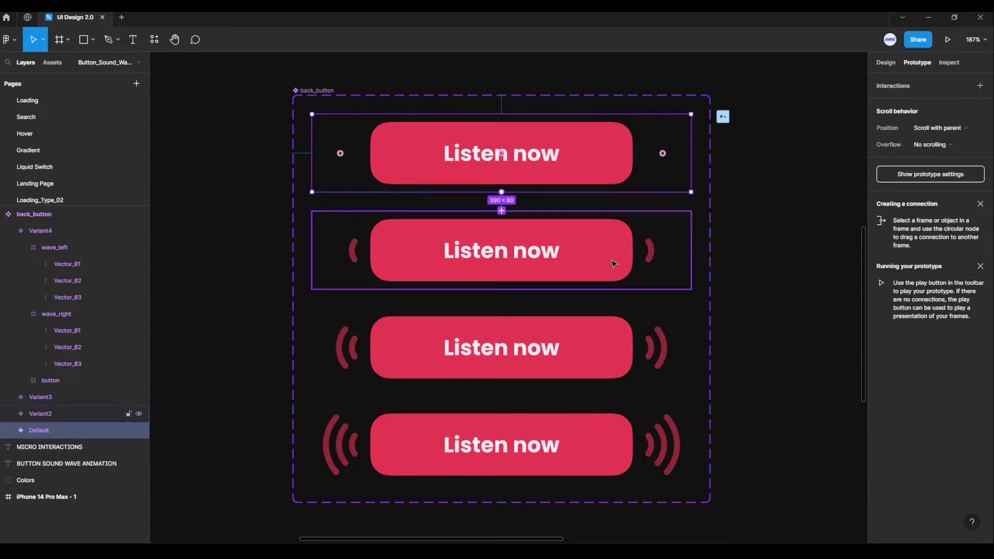
- Set the Default→Variant2 interaction to After delay, Smart animate, Ease out, 250ms
click(780, 128)
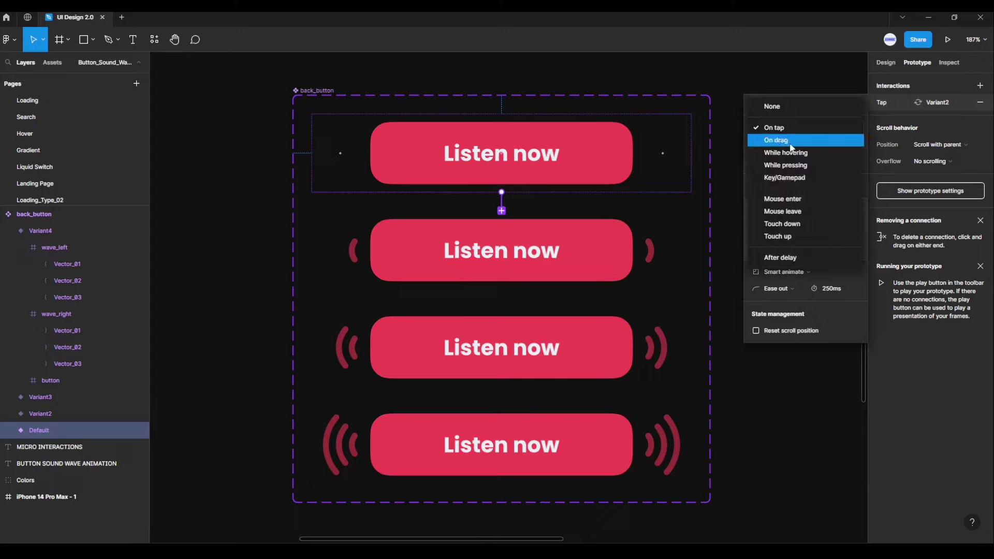
click(796, 259)
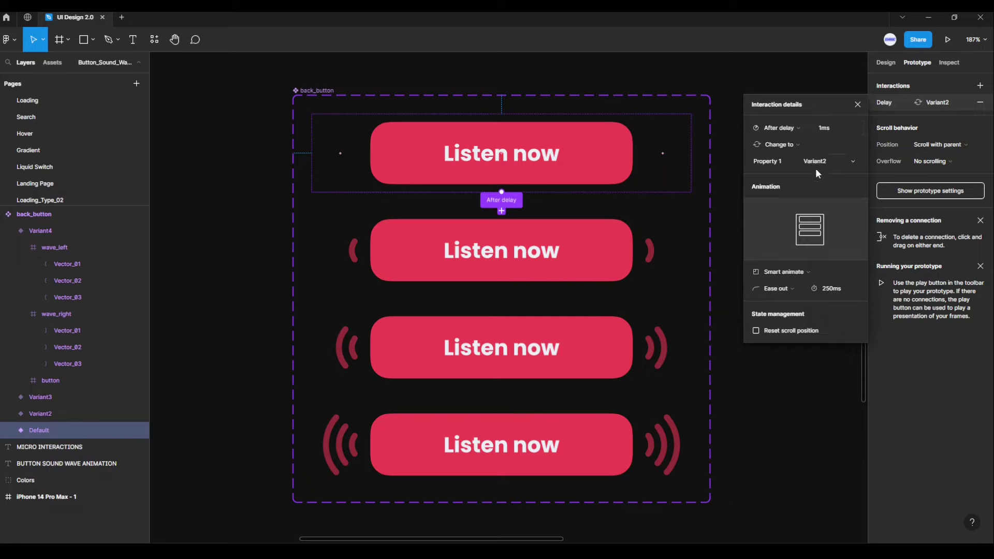
click(793, 271)
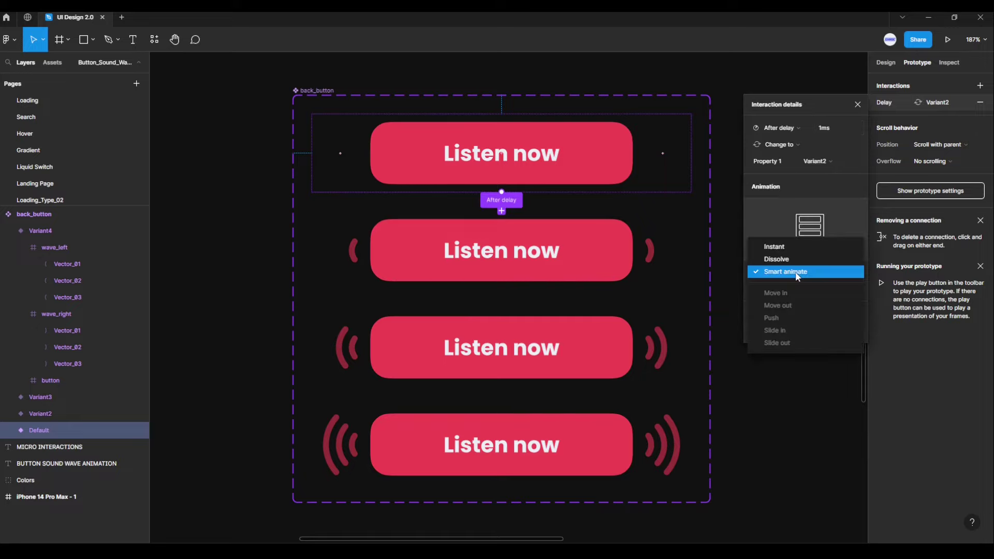
click(795, 273)
click(794, 286)
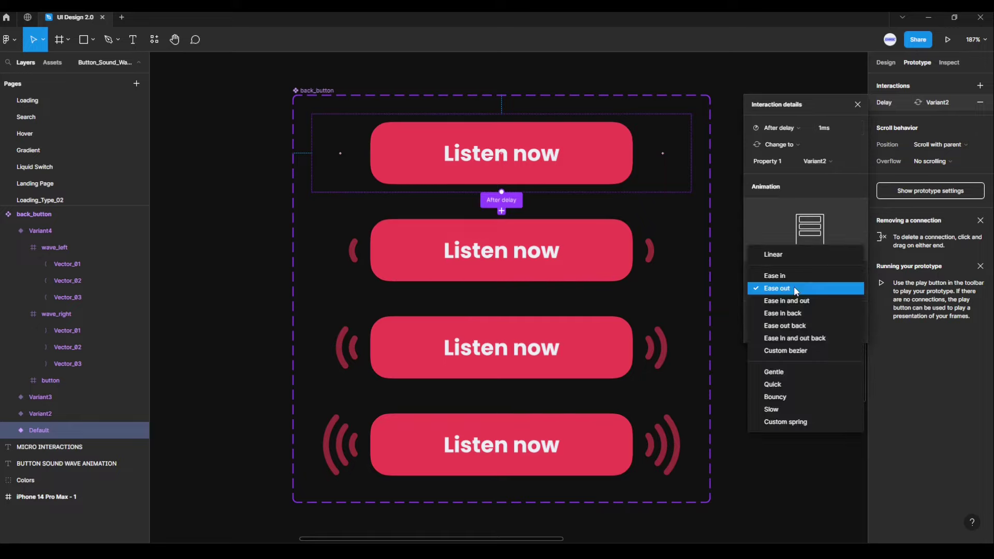
click(794, 286)
click(845, 291)
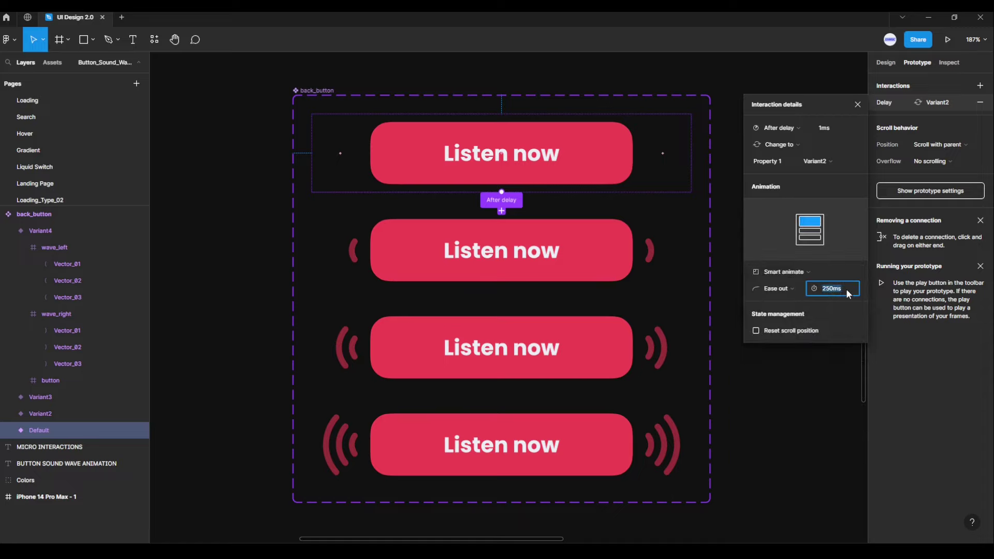
text(250)
key(Return)
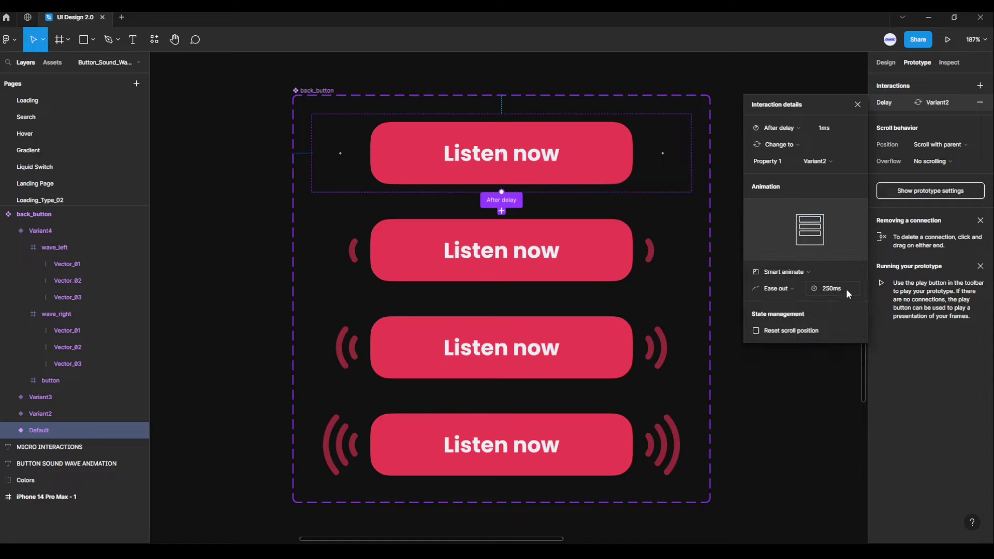
- Link Variant2 to Variant3 with an After delay, Smart animate, Ease out 250ms interaction
click(851, 108)
click(632, 244)
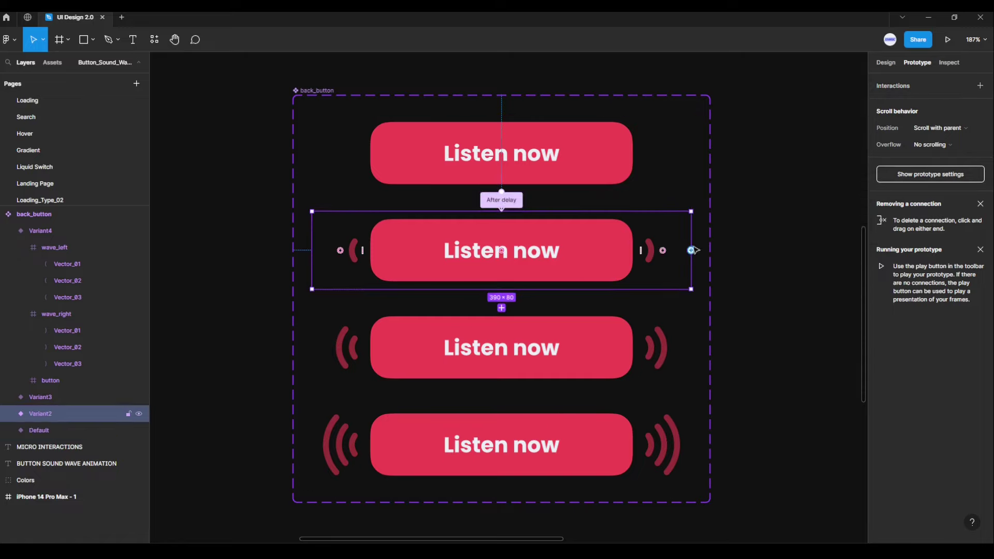
drag(691, 250, 616, 338)
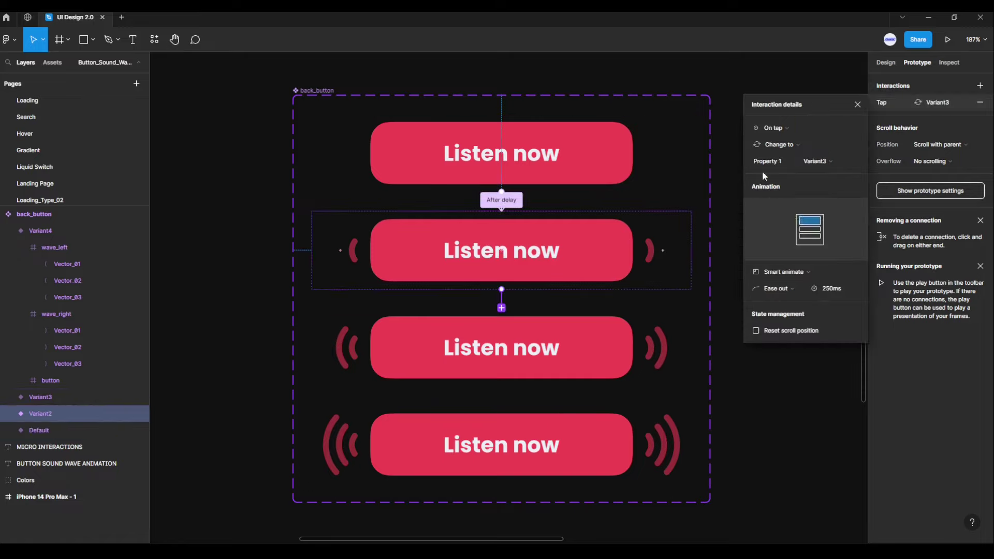
click(784, 128)
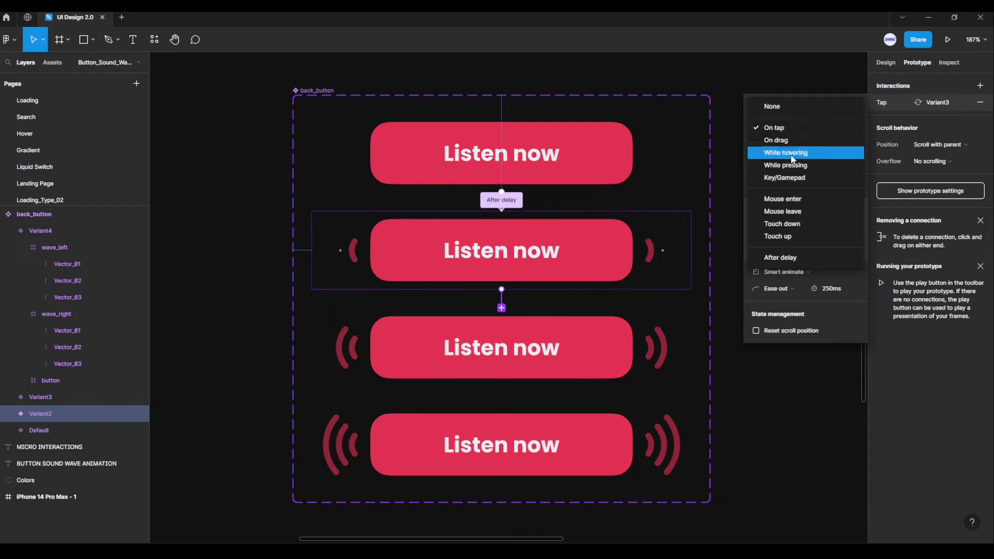
click(799, 257)
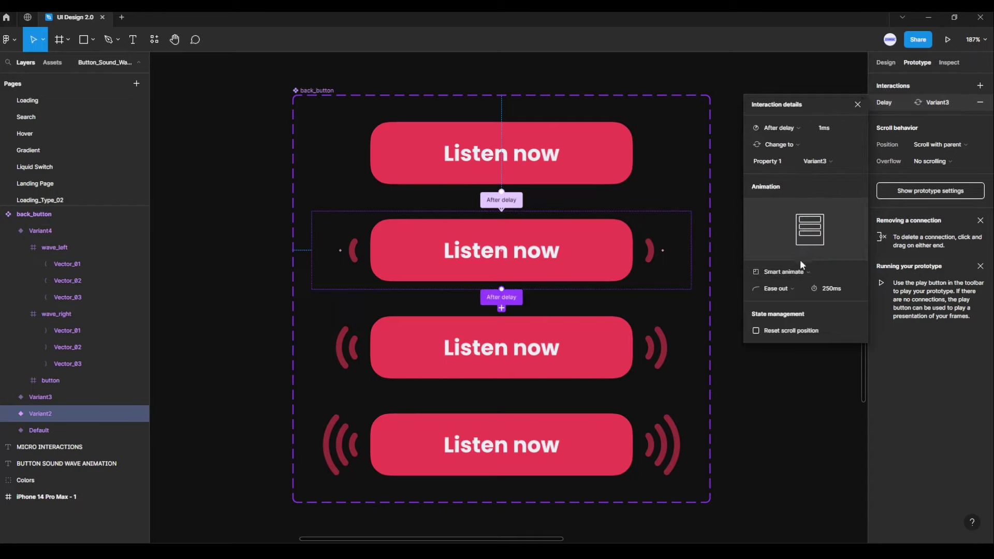
click(785, 271)
click(805, 274)
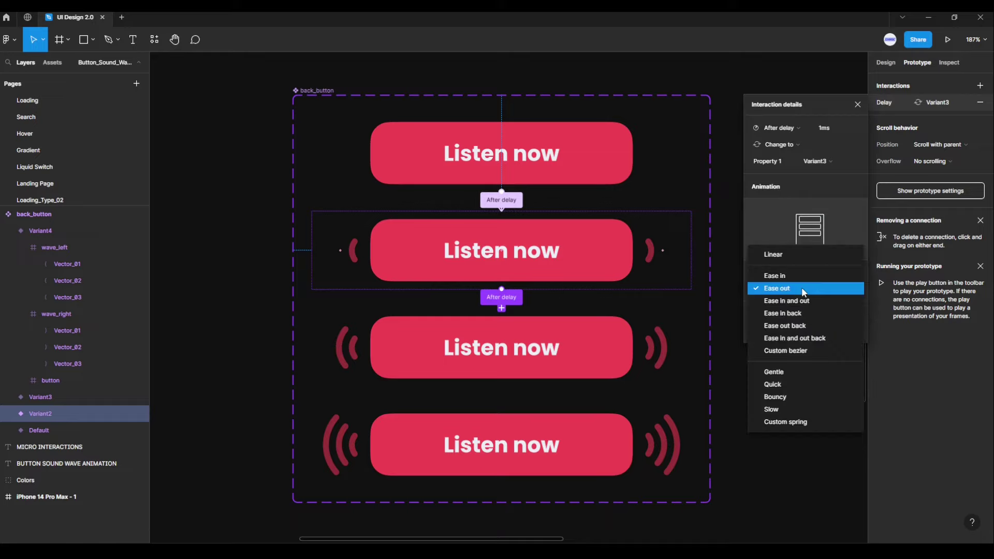
click(801, 287)
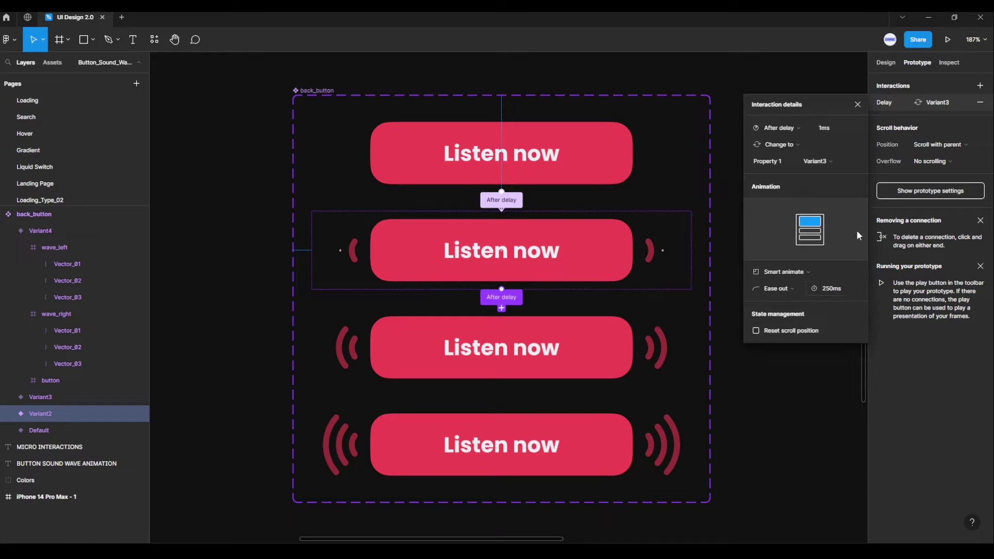
click(857, 104)
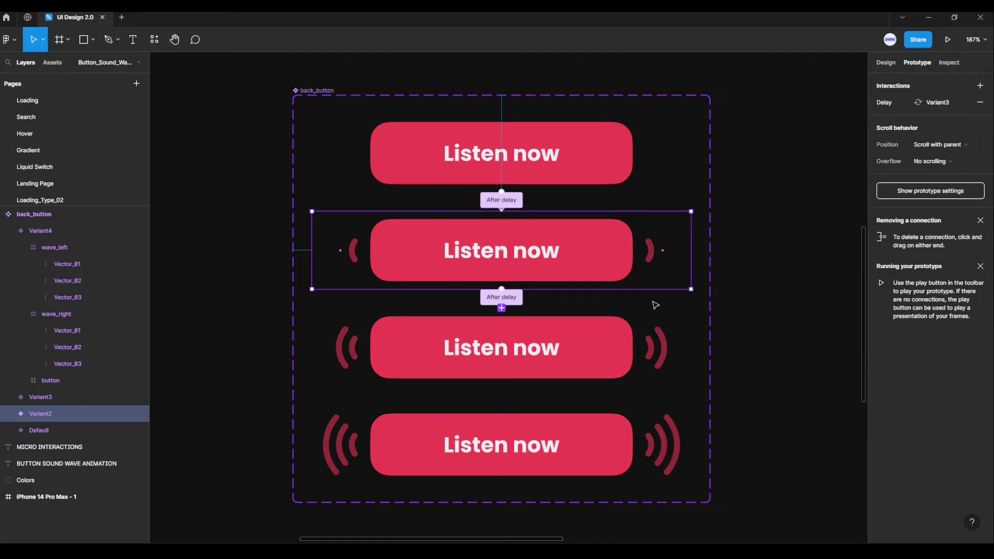
click(627, 333)
- Link Variant3 to Variant4 after a 1ms delay with Smart animate, Ease out 250ms
drag(690, 348, 609, 429)
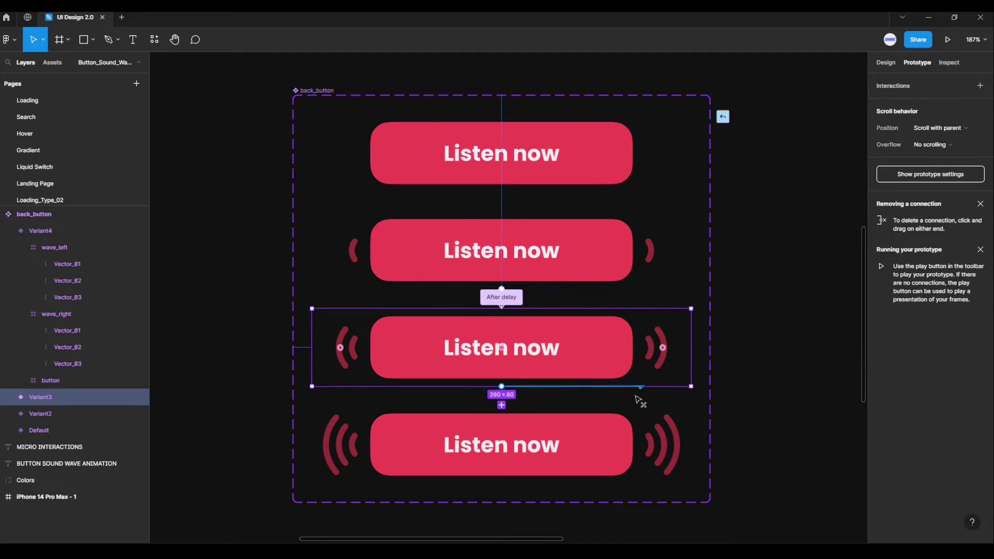
click(773, 128)
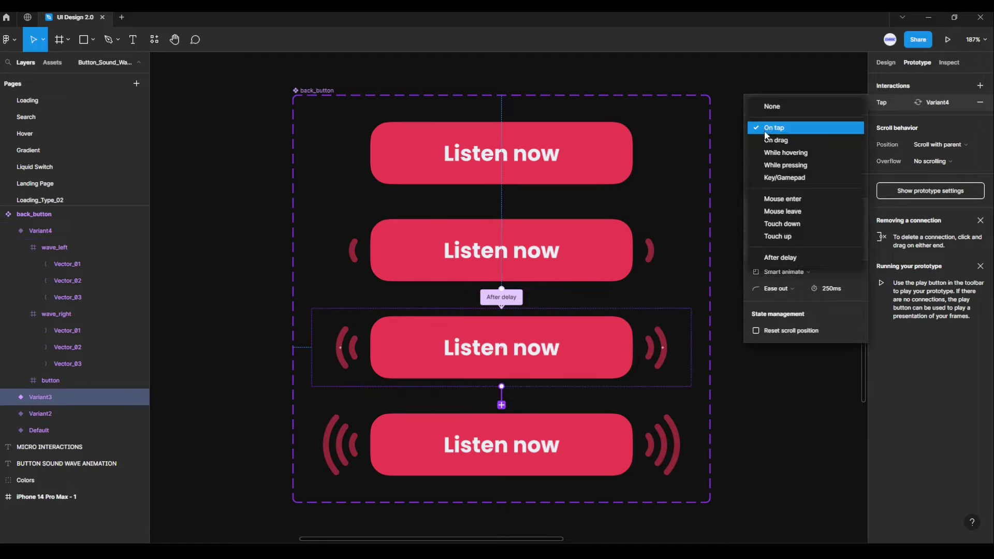
click(794, 258)
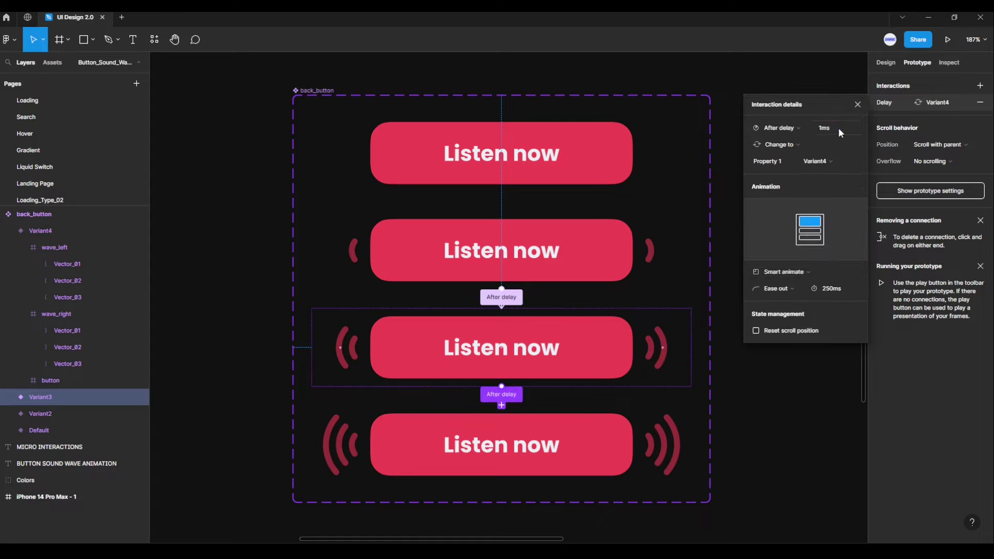
click(804, 268)
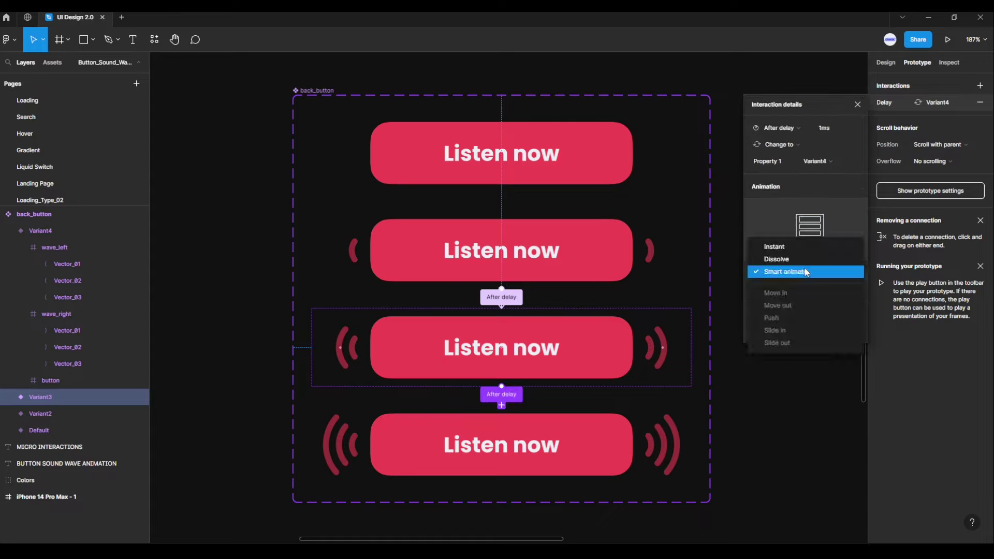
click(808, 270)
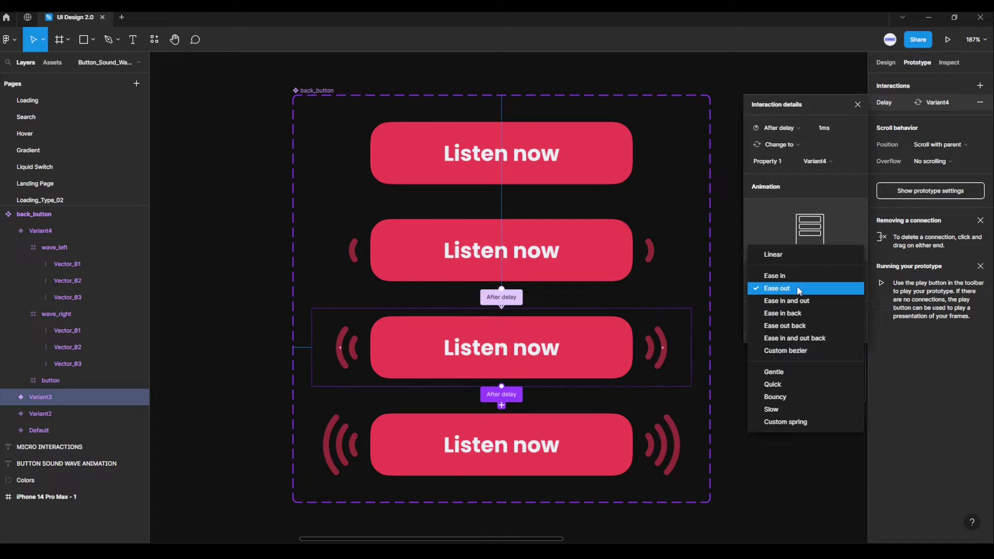
click(796, 285)
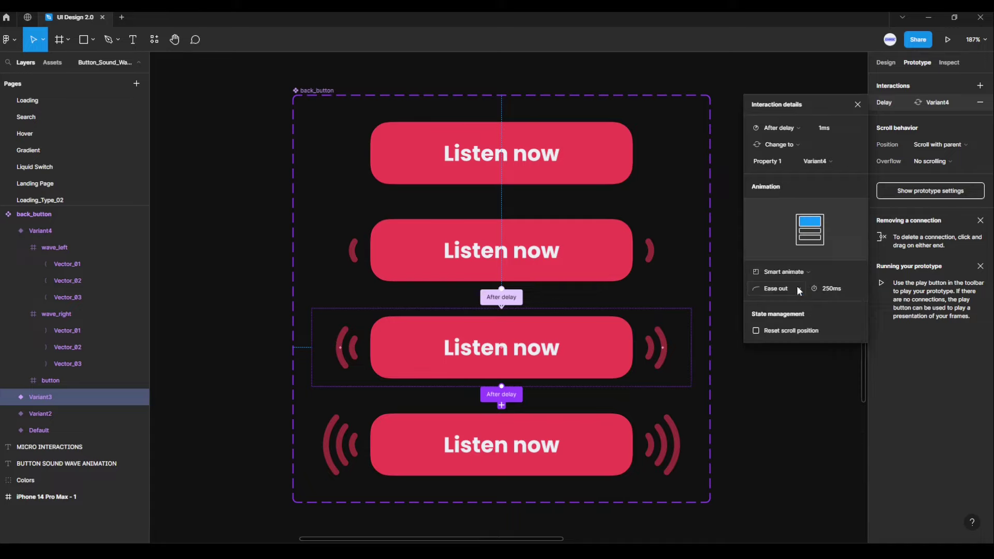
click(851, 106)
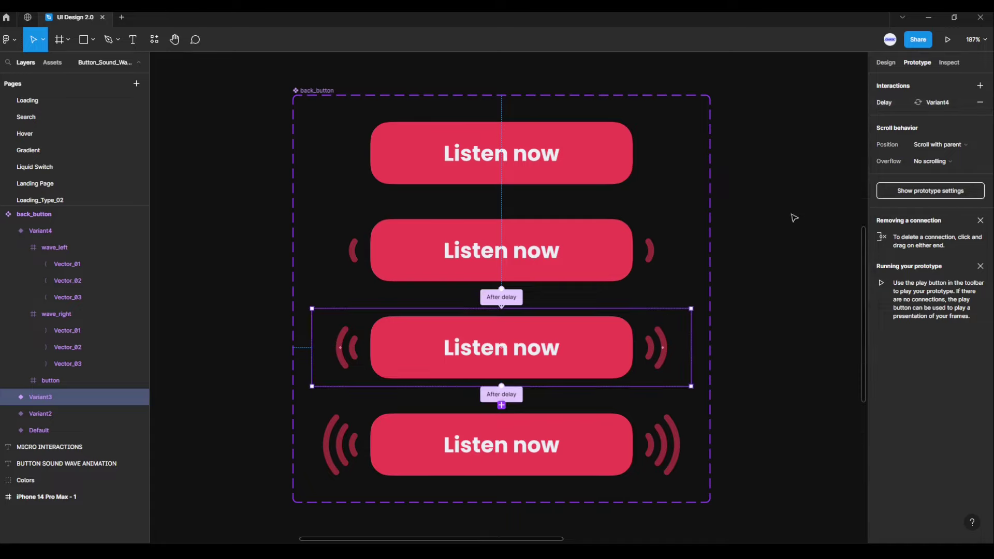
click(600, 426)
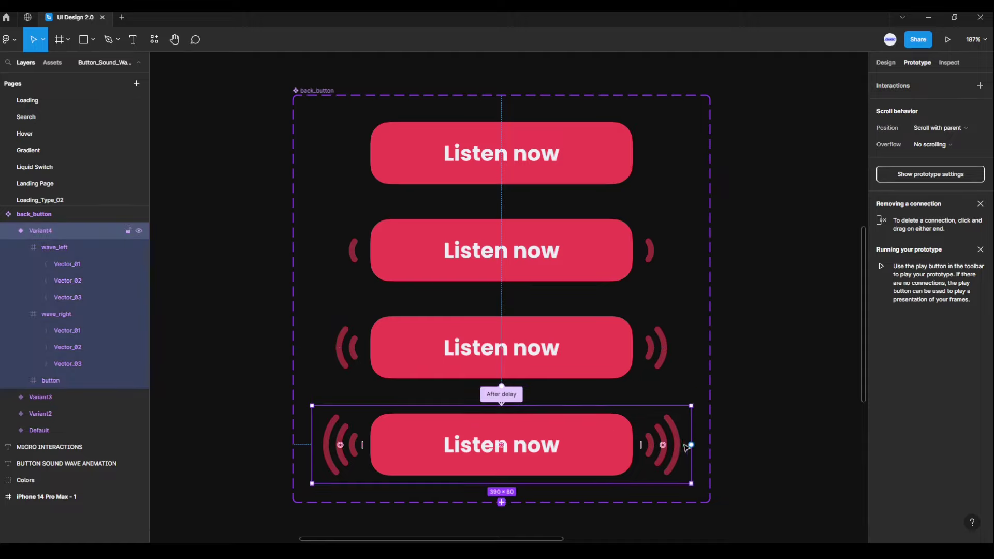
- Link Variant4 back to Default after a 1ms delay with Smart animate, Ease out 250ms
mouse_move(691, 444)
mouse_down()
mouse_move(721, 364)
mouse_move(610, 151)
mouse_move(588, 151)
mouse_up()
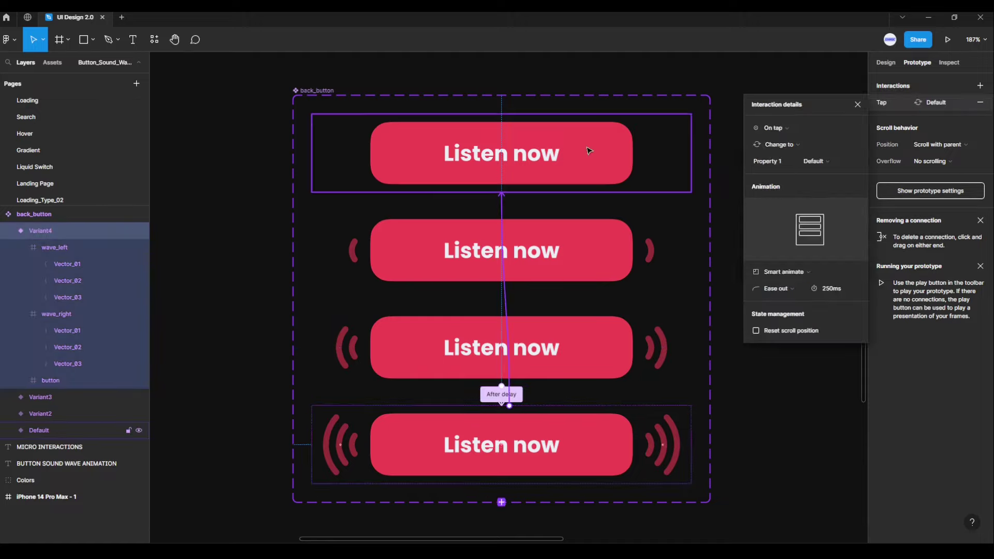
click(774, 128)
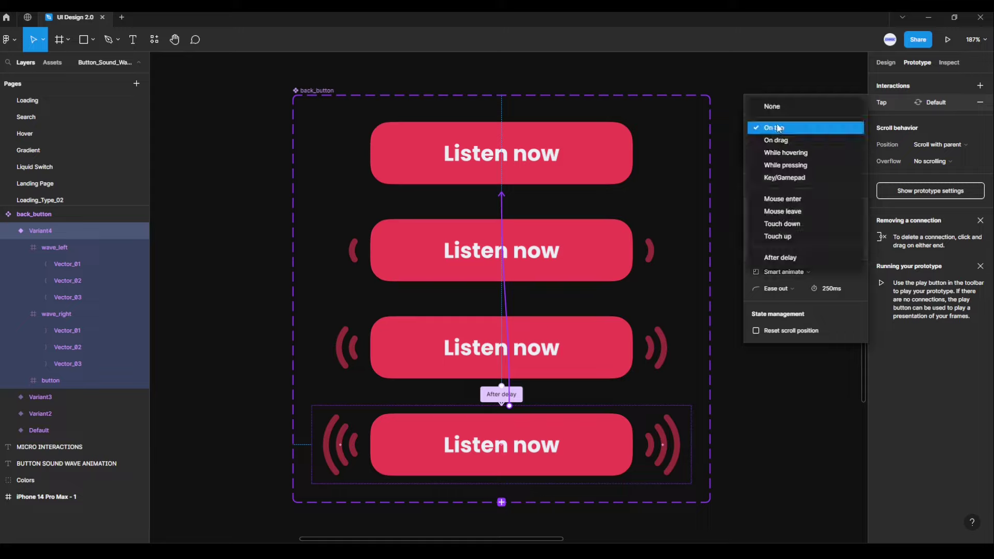
click(788, 259)
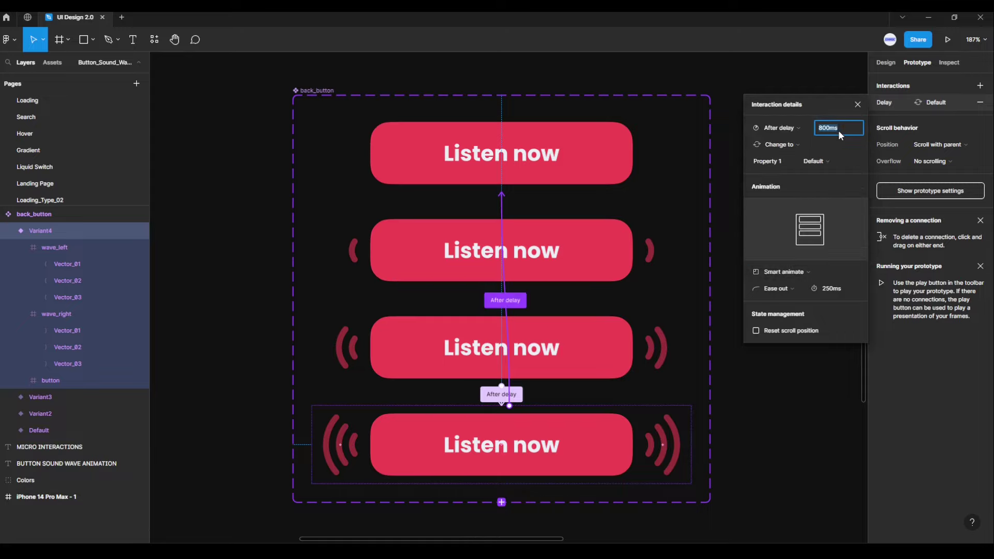
key(Return)
click(793, 285)
click(794, 288)
click(853, 107)
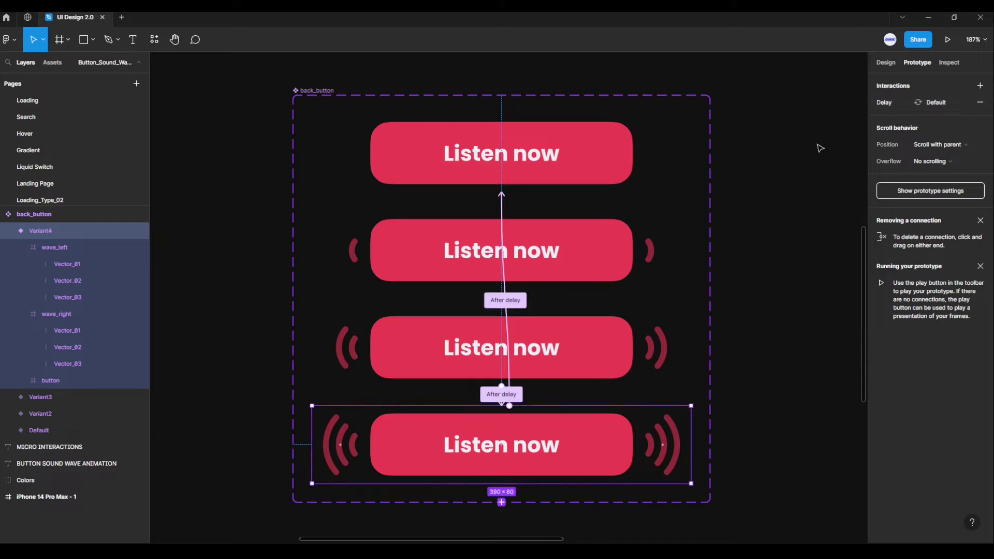
click(775, 231)
- Copy the Default button variant and pan to the iPhone 14 Pro Max frame
click(877, 64)
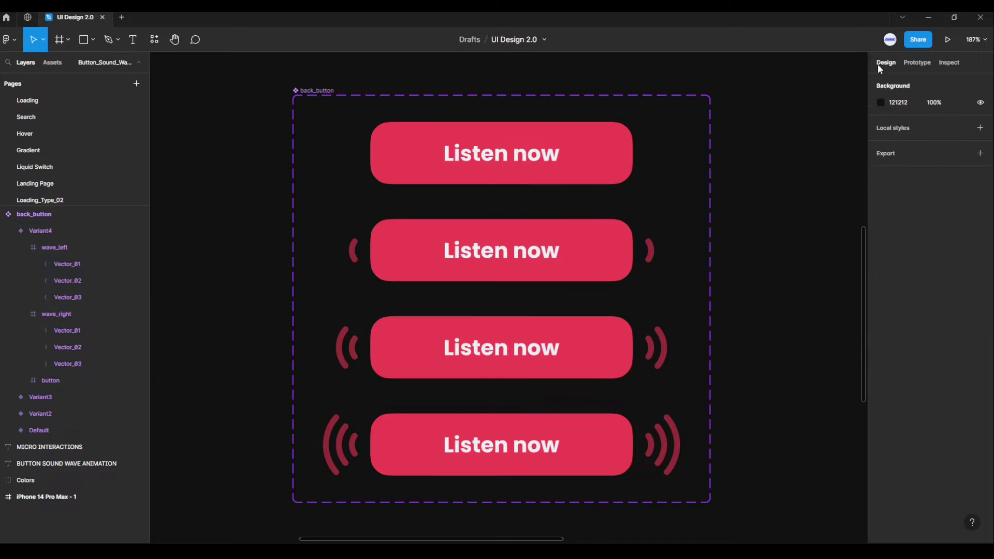
click(588, 151)
right_click(588, 151)
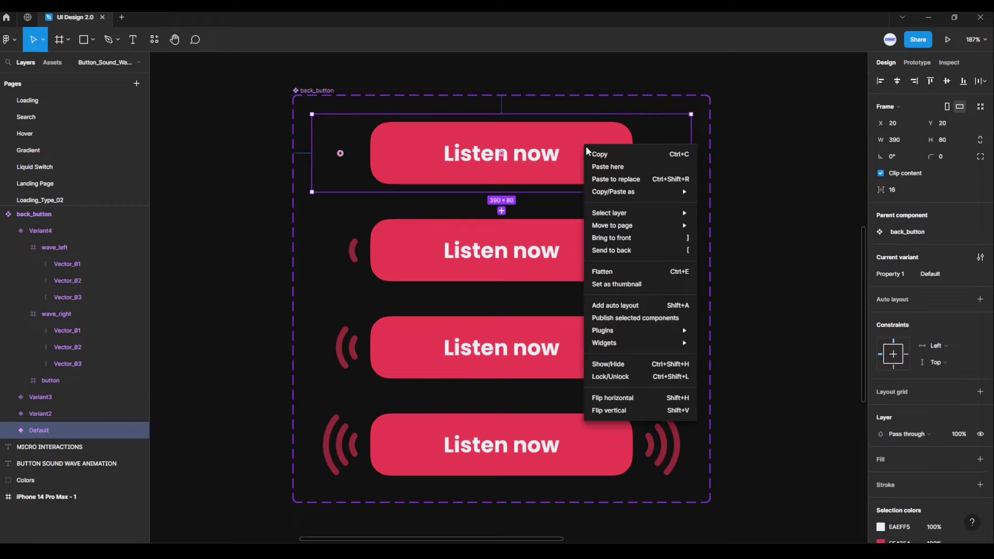
click(608, 155)
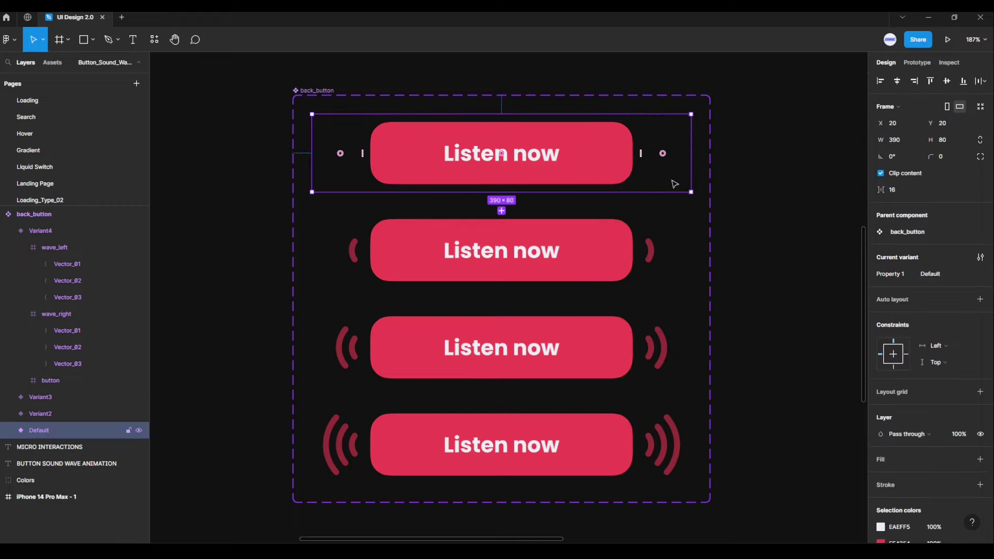
scroll(772, 275, down, 1)
scroll(771, 274, down, 2)
scroll(725, 287, down, 2)
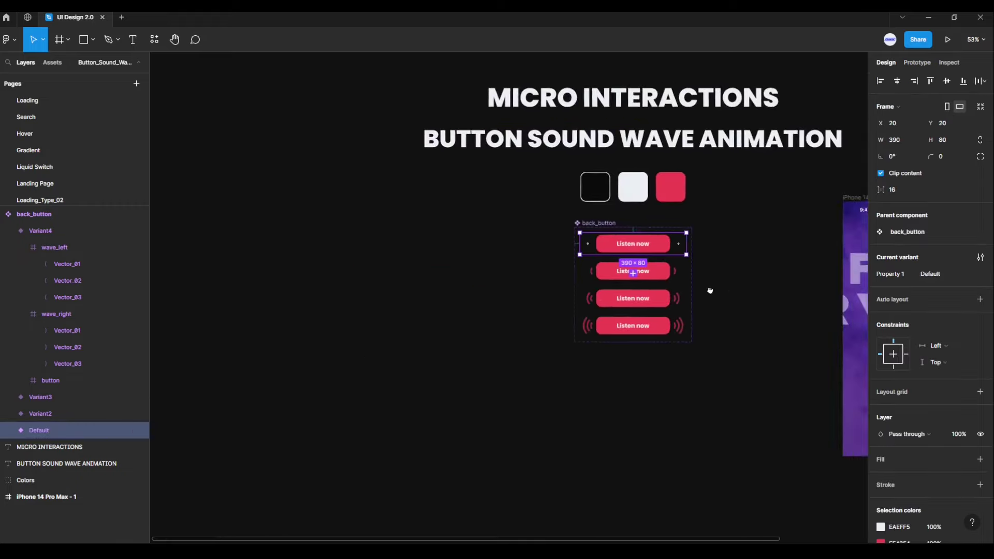
scroll(594, 271, down, 2)
scroll(670, 282, right, 5)
scroll(688, 355, right, 2)
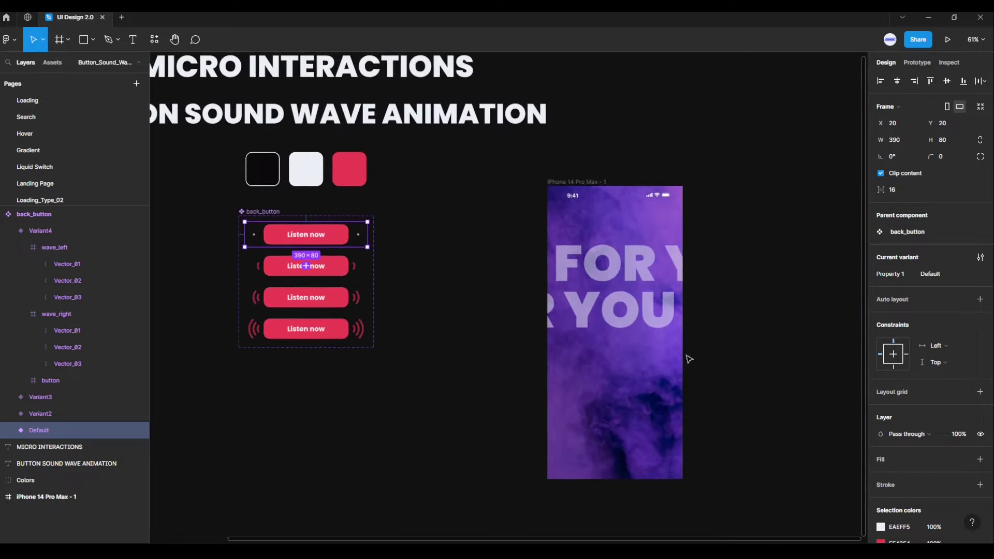
scroll(649, 295, right, 4)
scroll(650, 295, up, 3)
scroll(633, 275, up, 2)
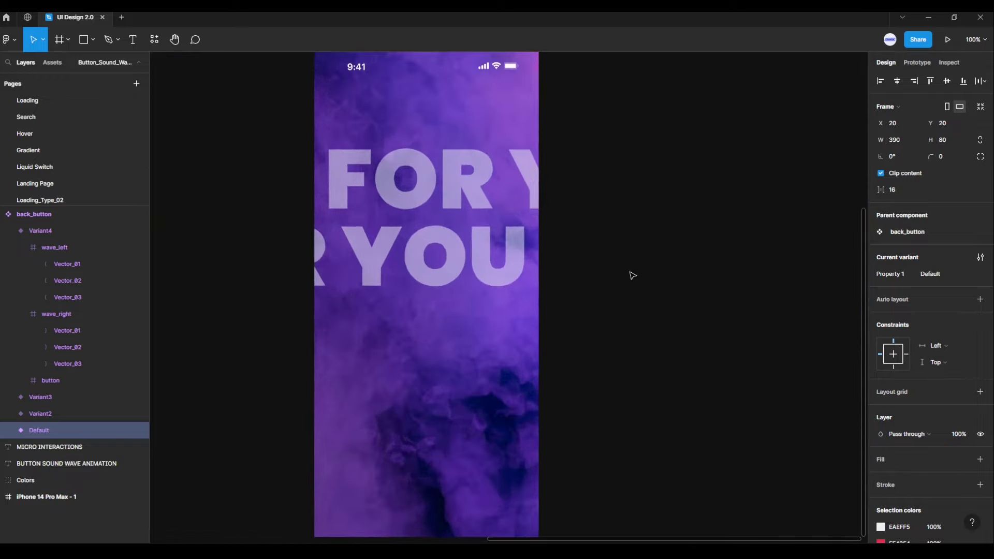
scroll(635, 275, down, 1)
scroll(645, 277, down, 2)
scroll(657, 277, left, 2)
scroll(683, 280, left, 1)
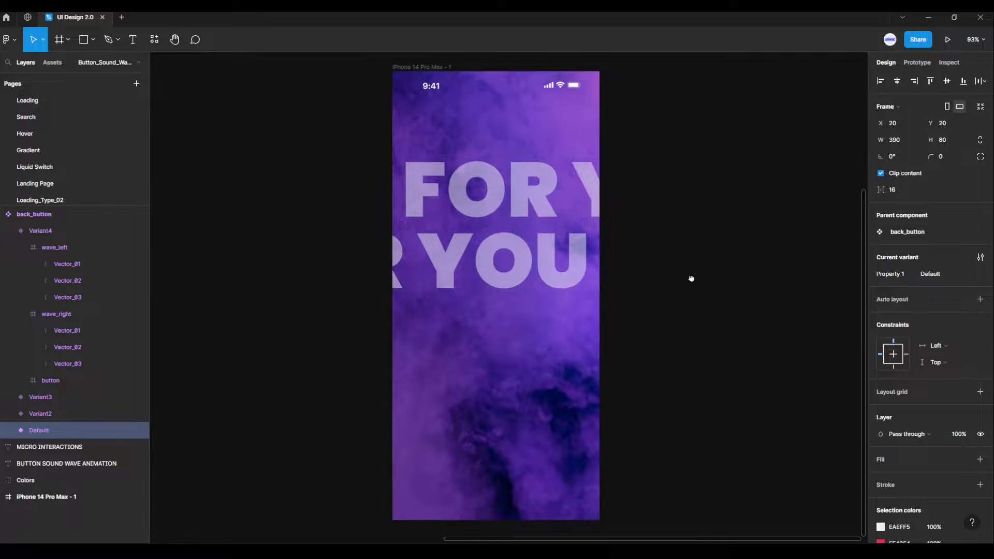
- Paste the button into iPhone 14 Pro Max - 1, align it bottom and nudge into place
click(425, 67)
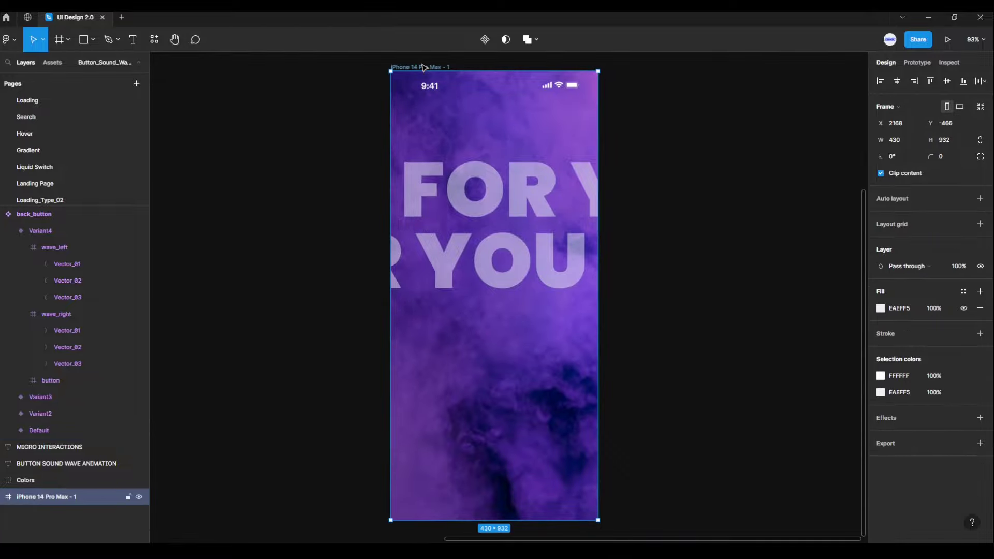
key(ctrl+v)
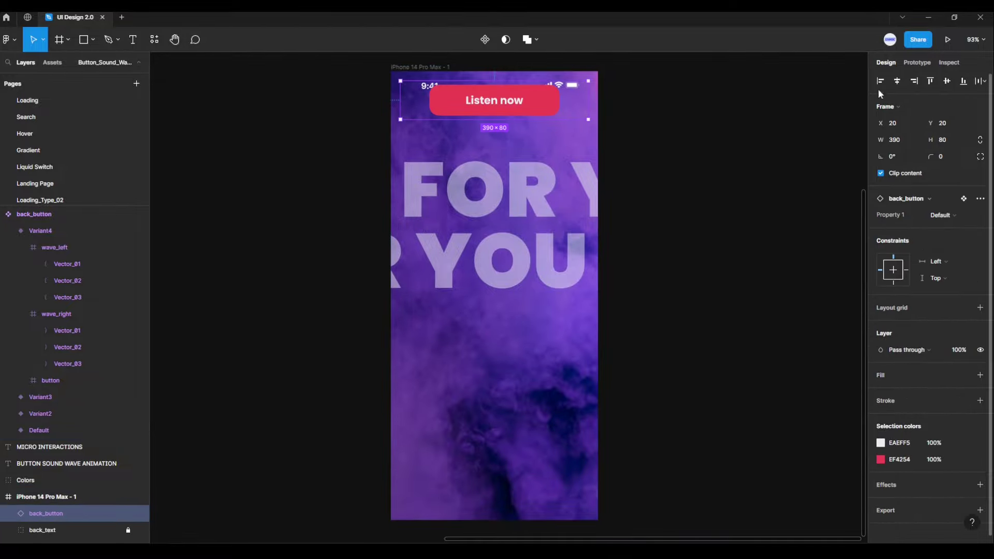
click(963, 81)
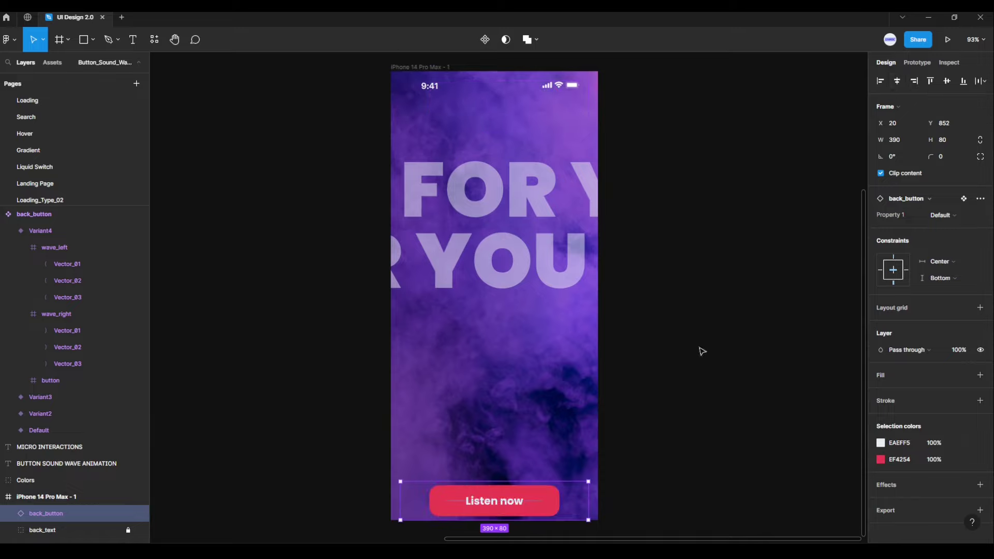
key(shift+Up)
key(shift+Up)
key(shift+Up)
key(shift+Up)
key(shift+Up)
key(shift+Up)
key(shift+Up)
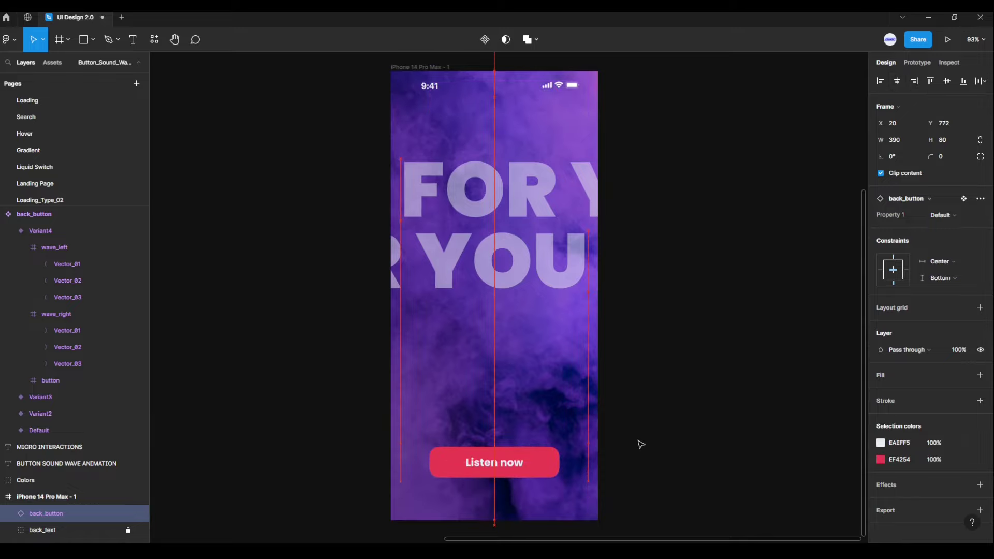
key(alt)
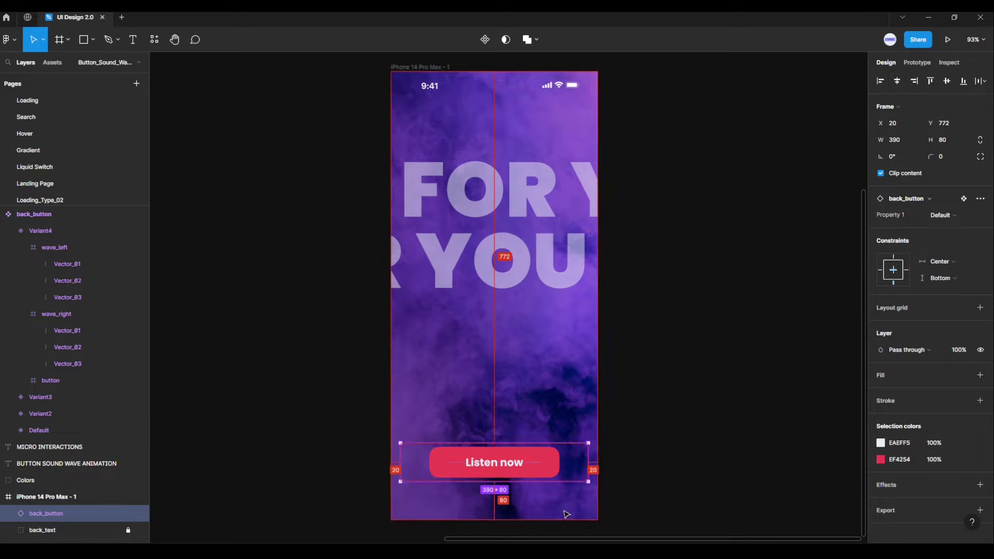
key(Down)
key(Down)
key(Down)
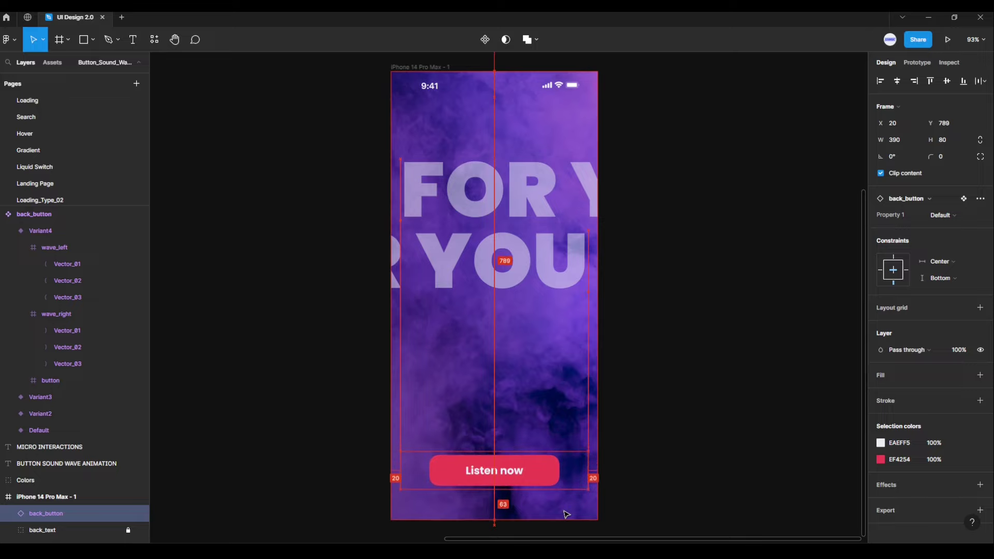
key(Up)
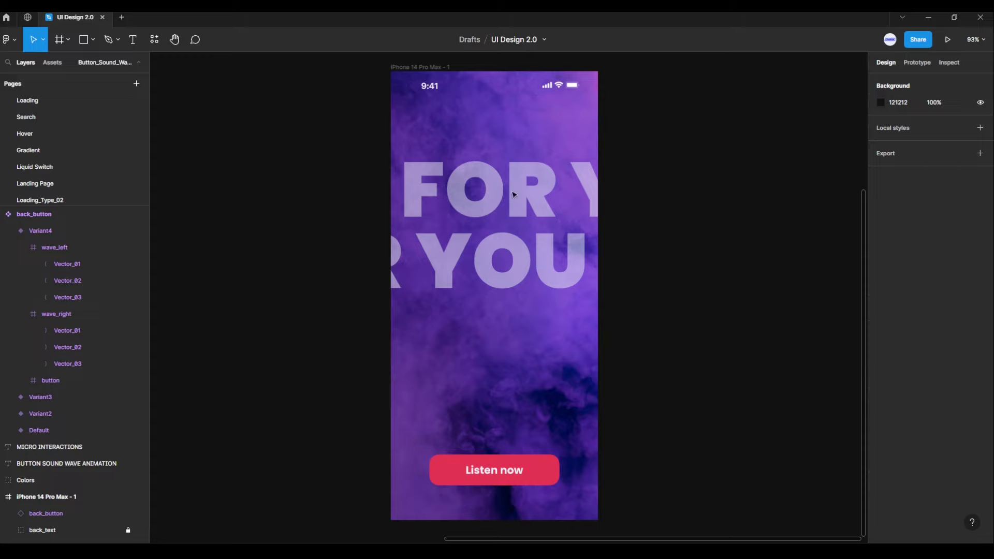
- Present the iPhone 14 Pro Max - 1 frame as a prototype preview
click(439, 63)
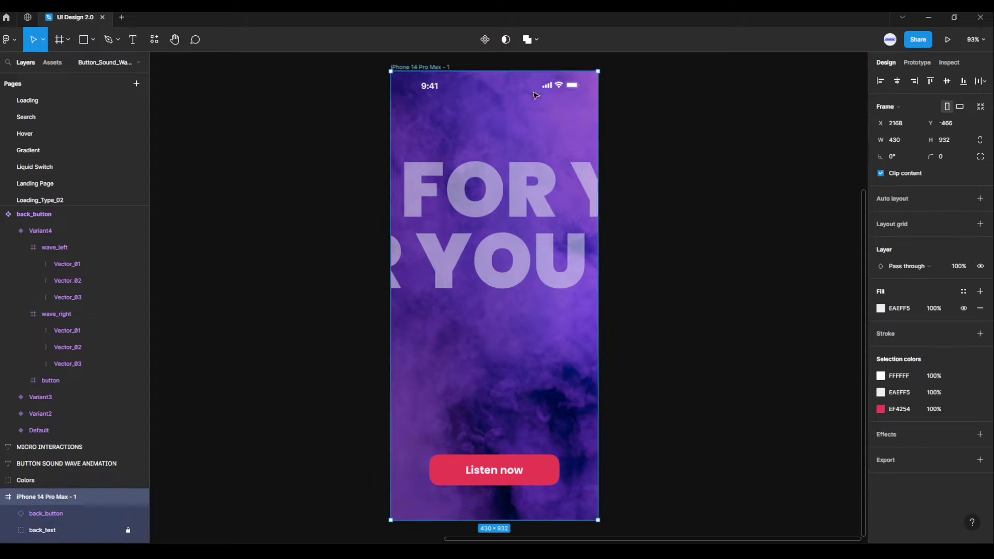
click(946, 41)
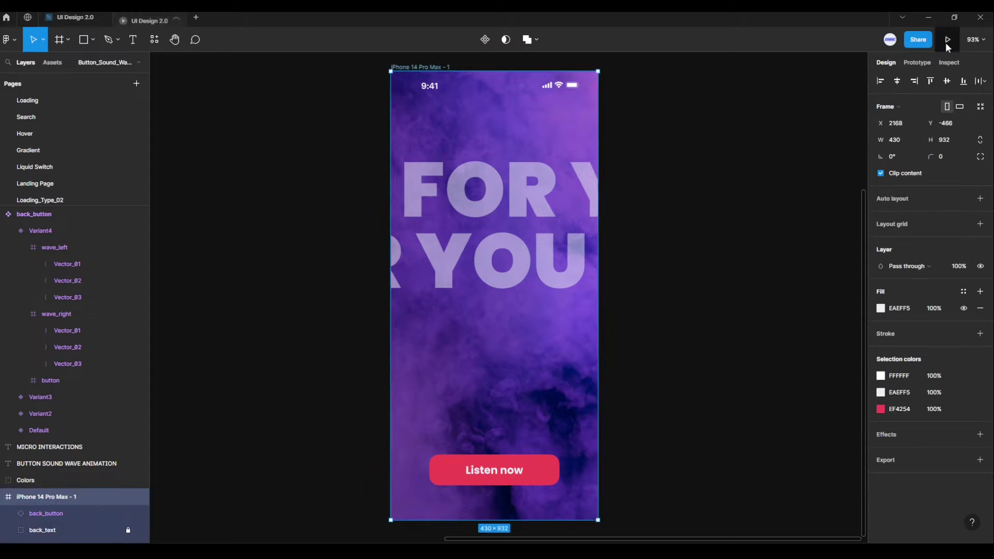